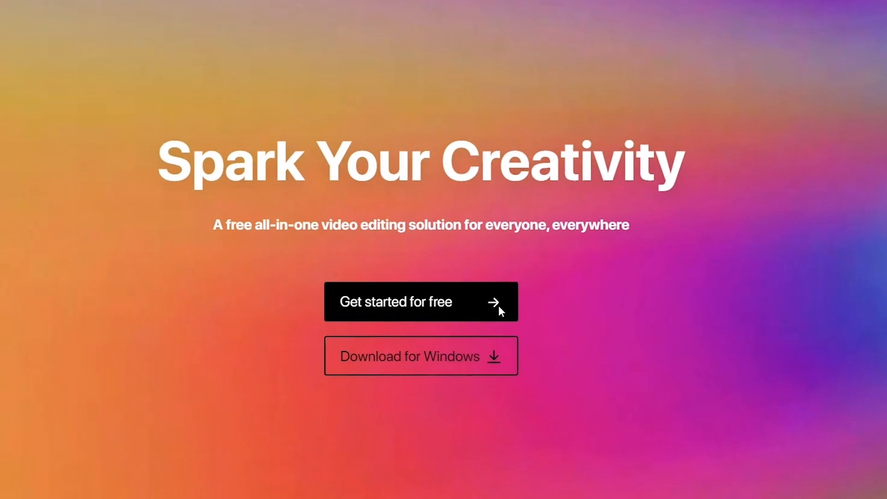
Open the free online video editor from the CapCut website, and return to the home page
click(498, 305)
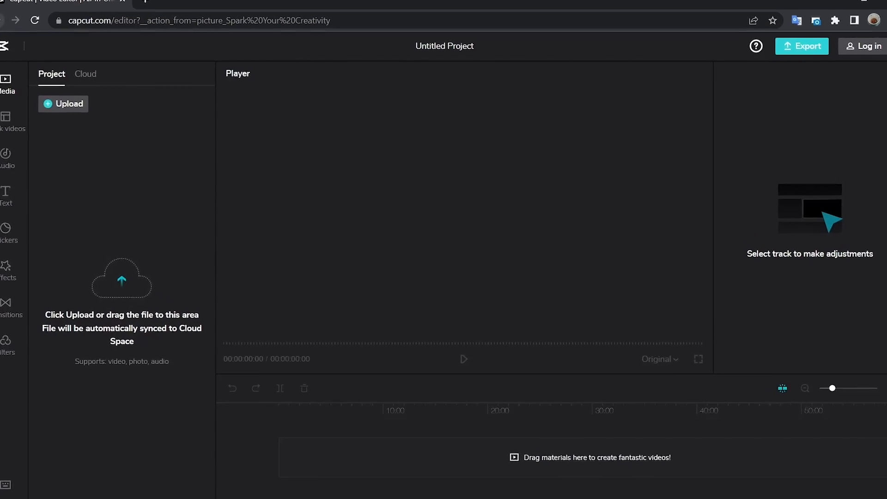
click(9, 29)
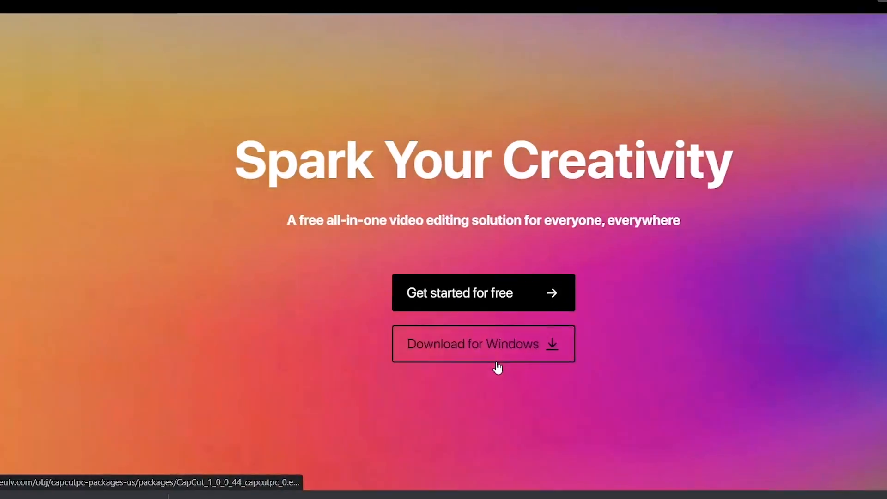
Download the CapCut installer for Windows, keep the flagged file, and run it
click(496, 364)
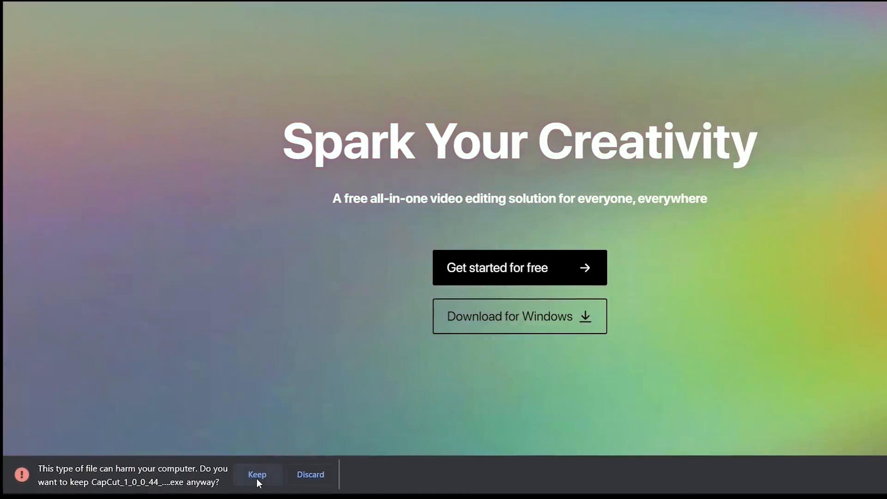
click(256, 476)
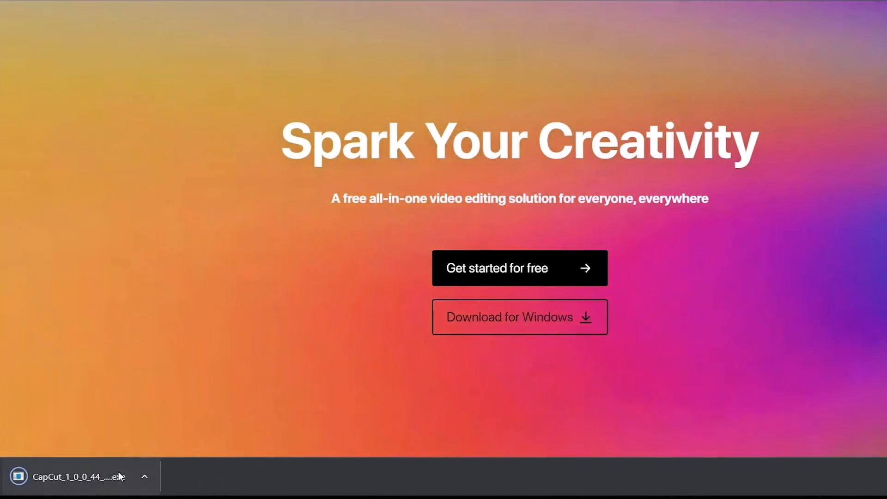
click(118, 474)
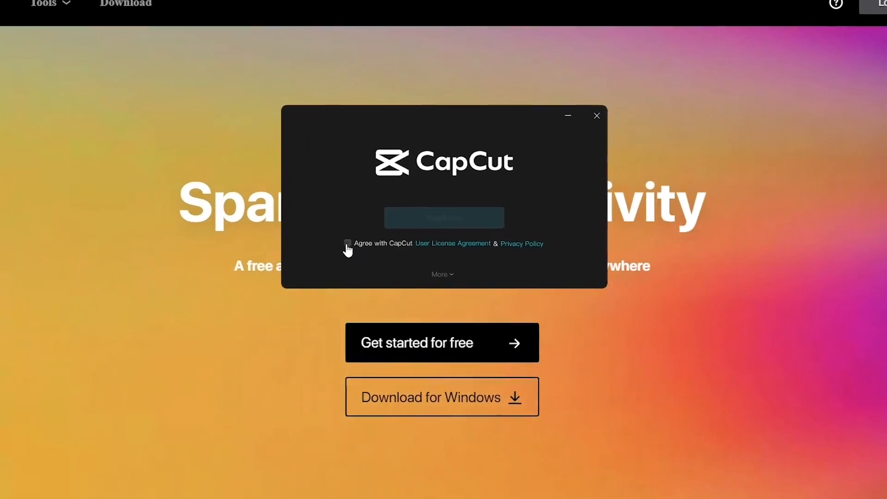
Install CapCut with the User License Agreement and Privacy Policy accepted, and start it through the environment test
click(368, 231)
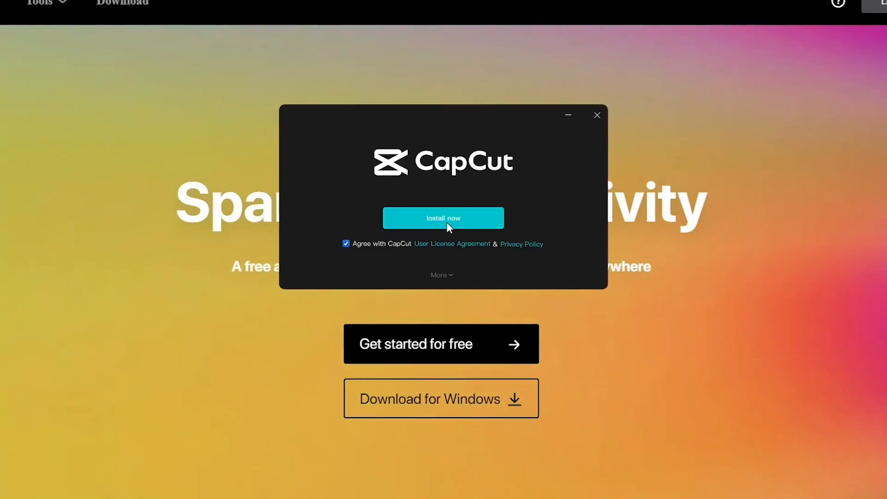
click(447, 225)
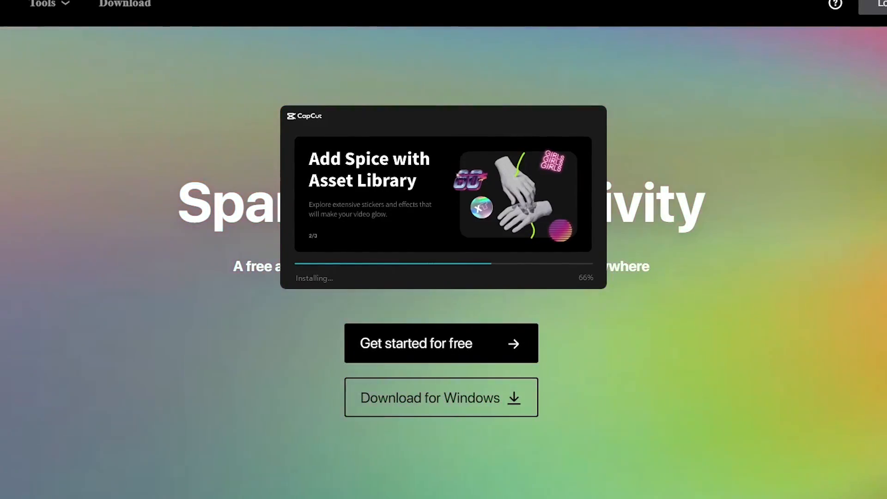
mouse_move(156, 498)
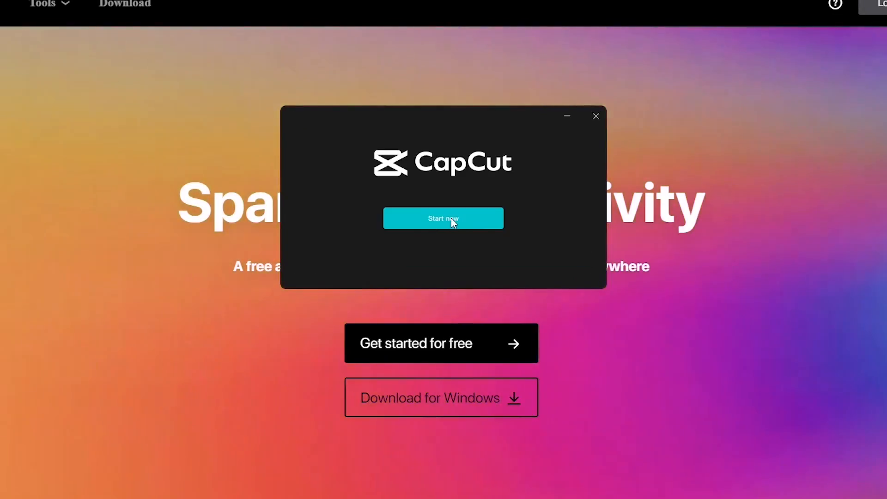
click(451, 218)
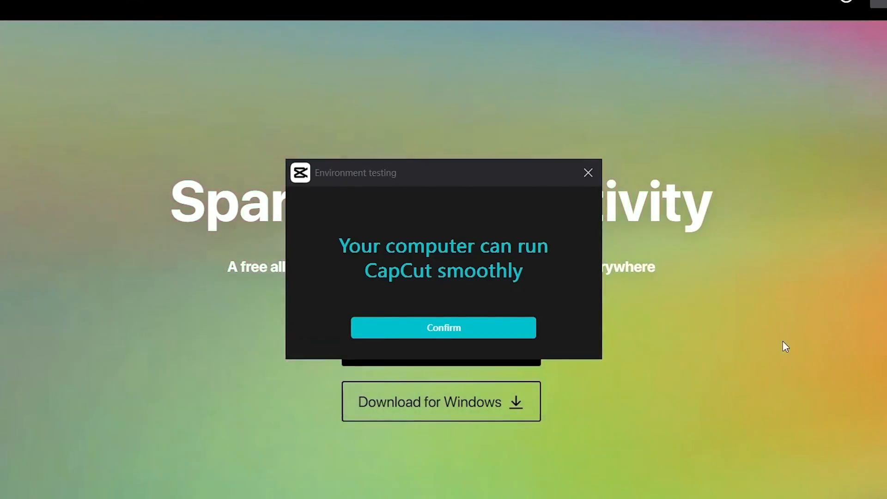
click(443, 327)
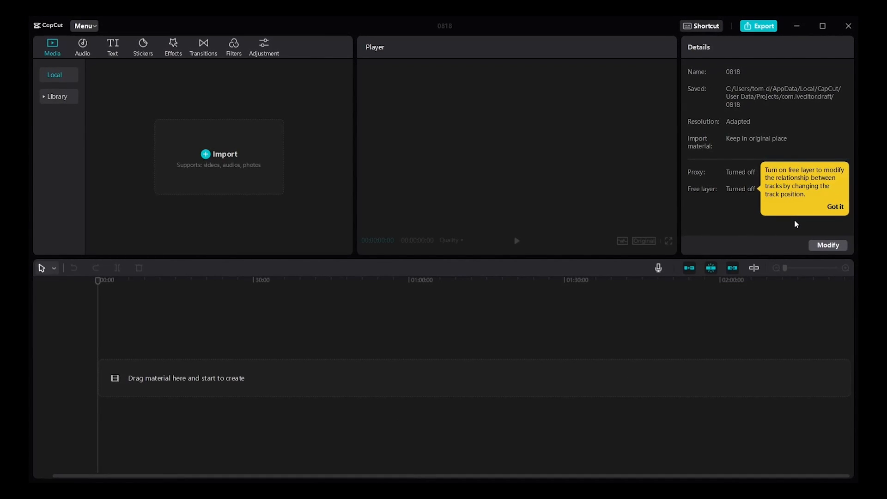
Dismiss the free layer tip, and review and save the Project, Edit and Performance pages of the global settings
click(833, 205)
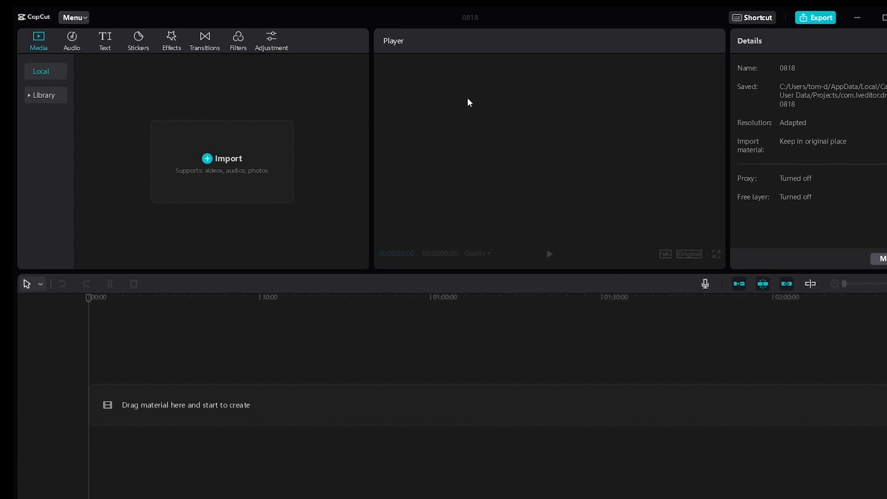
click(65, 13)
mouse_move(104, 73)
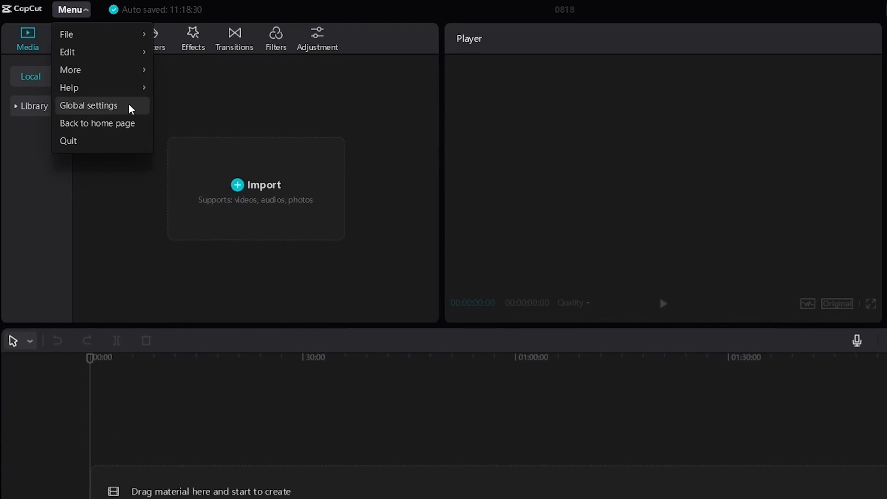
click(127, 107)
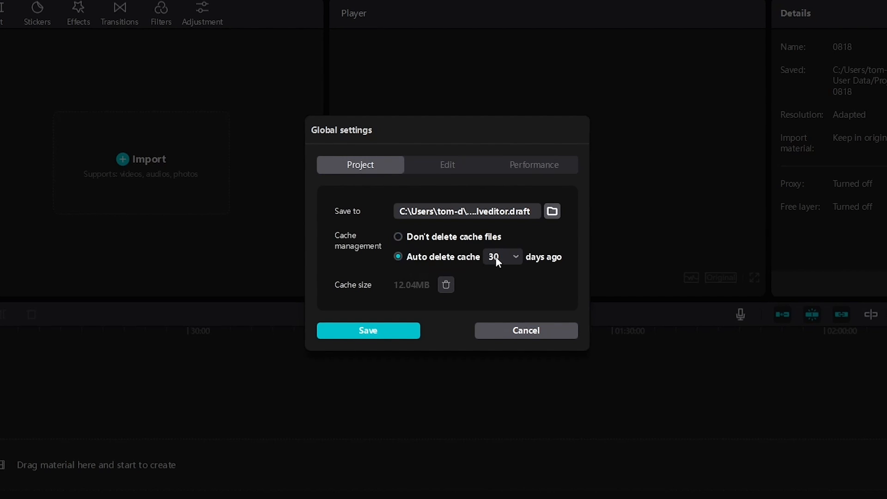
click(452, 172)
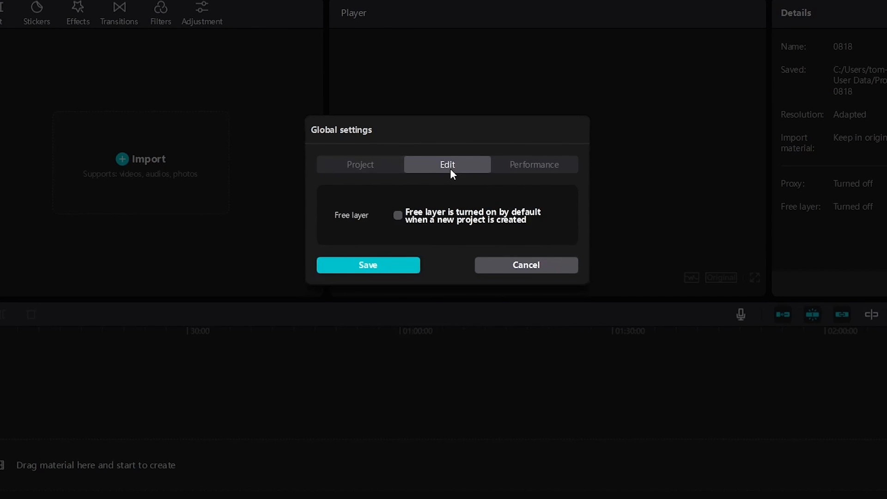
click(518, 170)
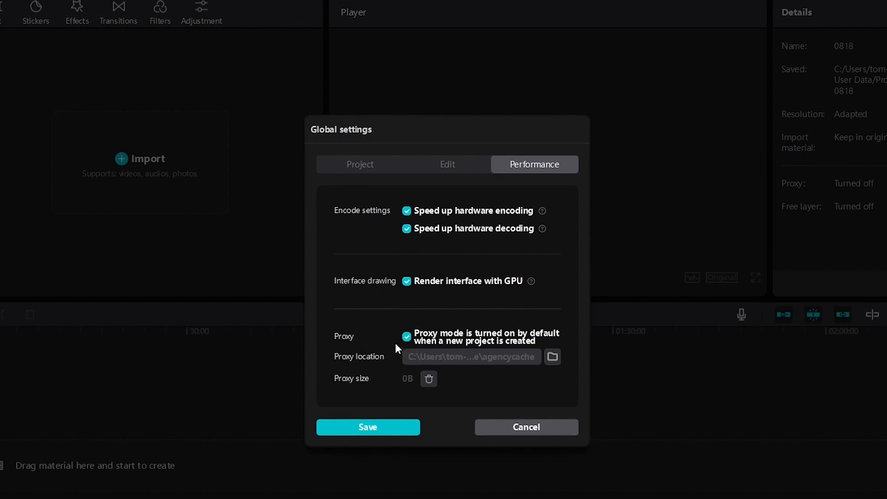
click(380, 427)
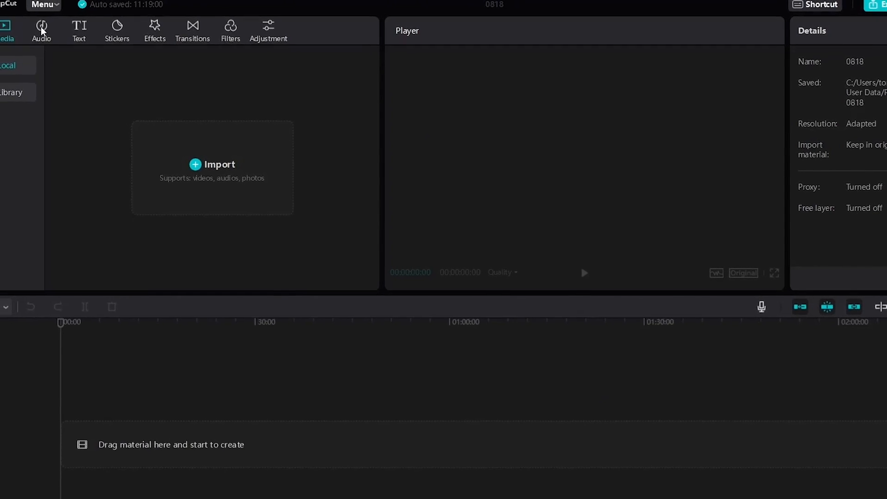
Browse the Vlog songs in the built-in music library
click(28, 27)
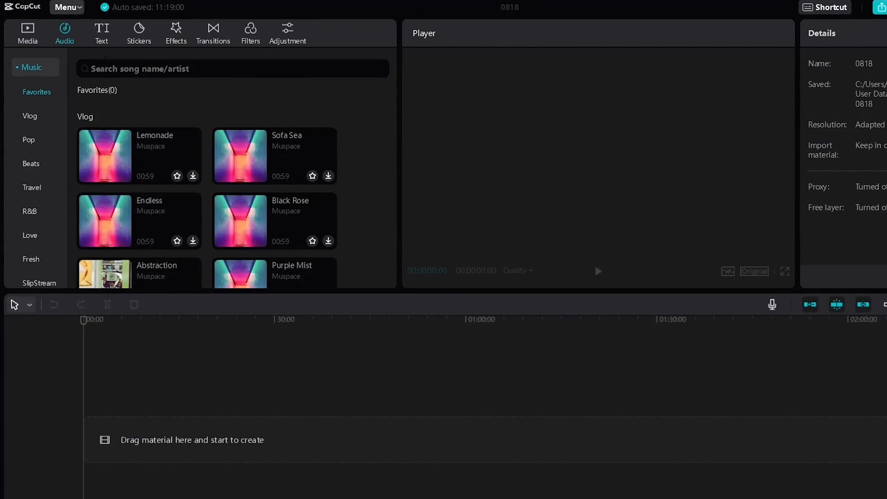
scroll(195, 140, down, 10)
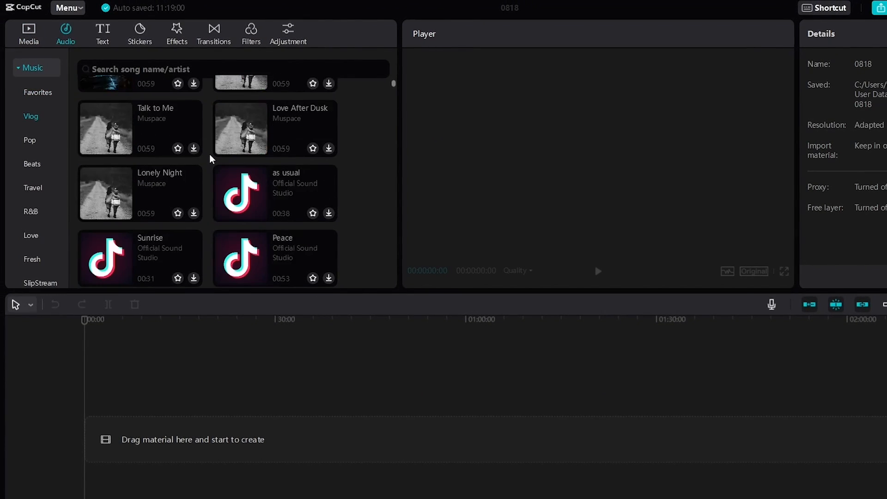
scroll(212, 159, down, 15)
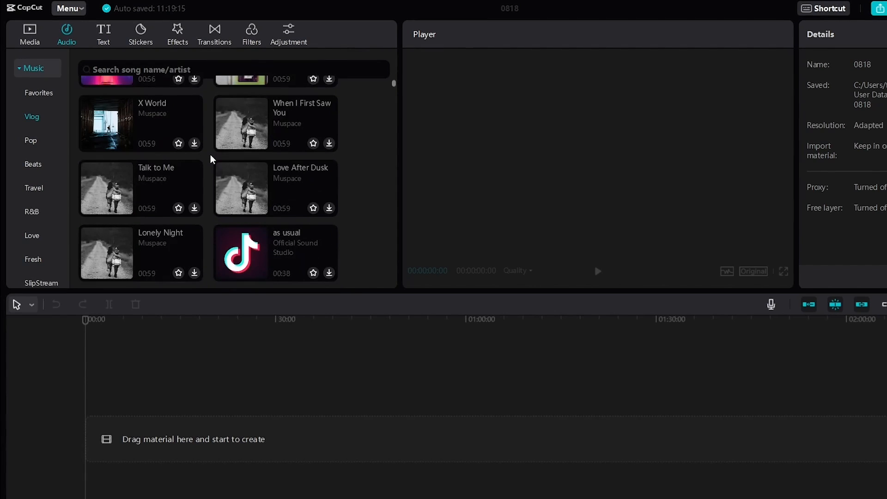
scroll(212, 159, up, 2)
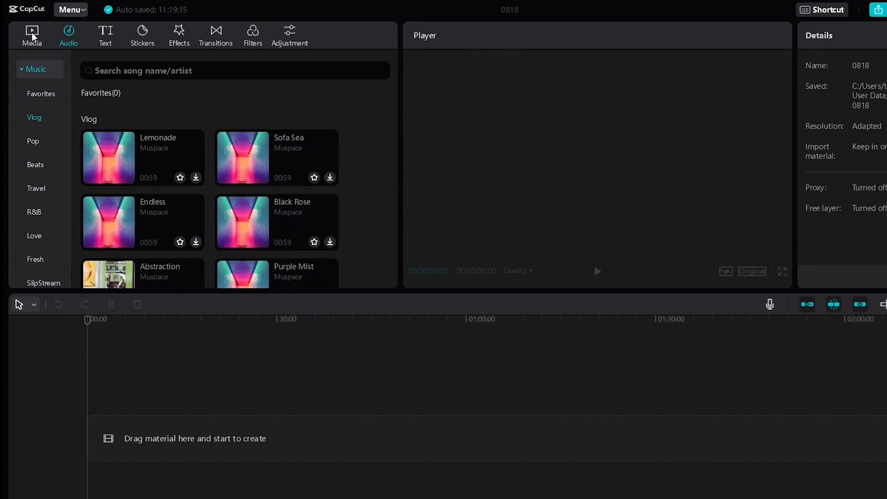
Examine the text options, including auto captions, local captions, text templates, text effects and default text
click(105, 35)
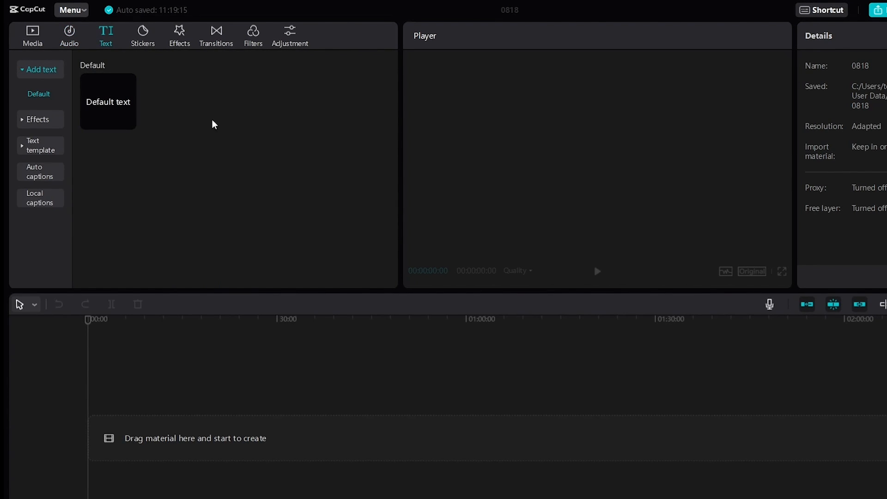
click(42, 177)
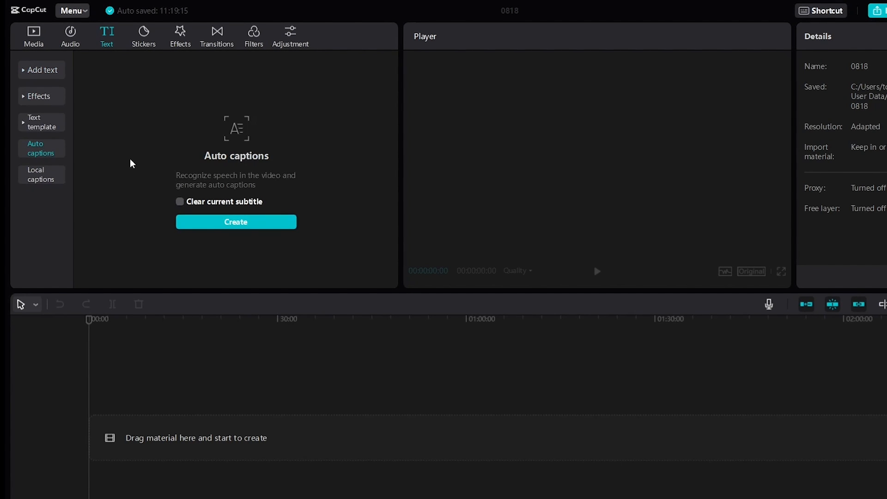
click(46, 178)
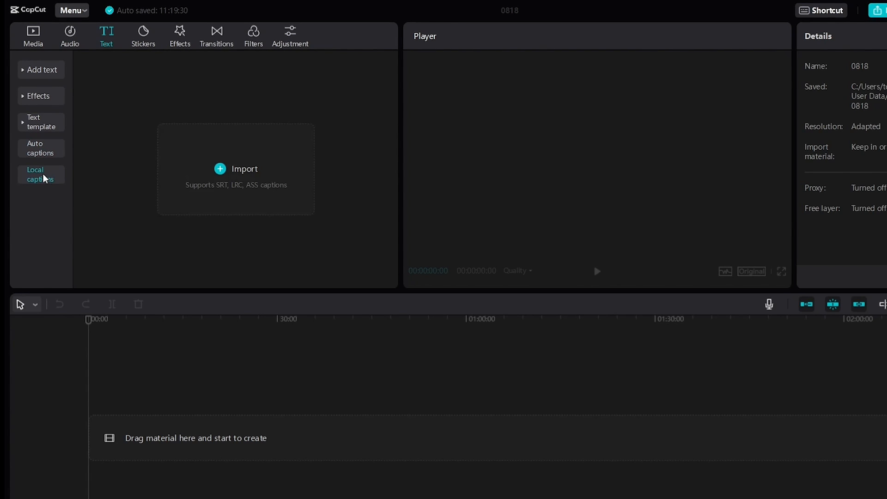
click(43, 124)
click(43, 97)
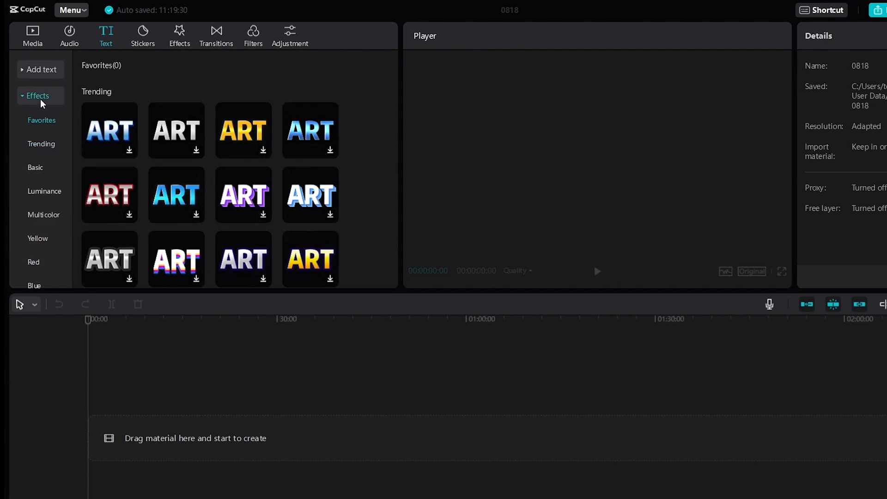
click(42, 70)
Browse the available stickers, video effects and basic transitions
click(143, 37)
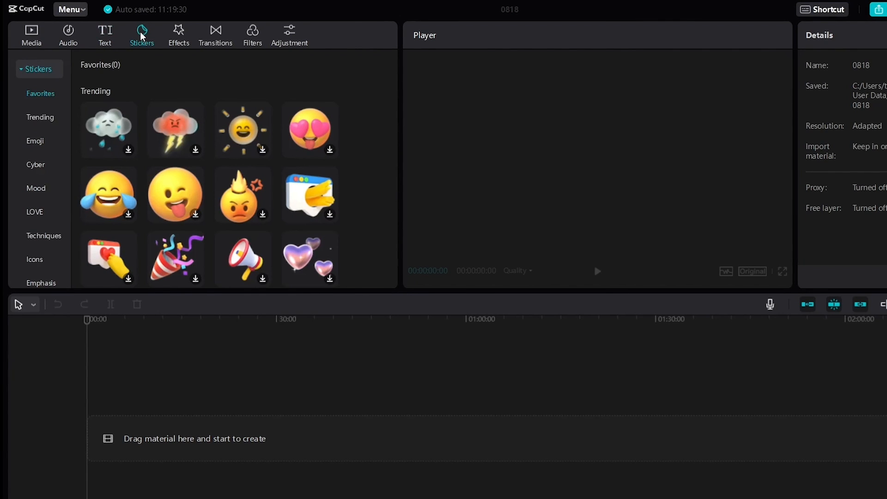
click(179, 36)
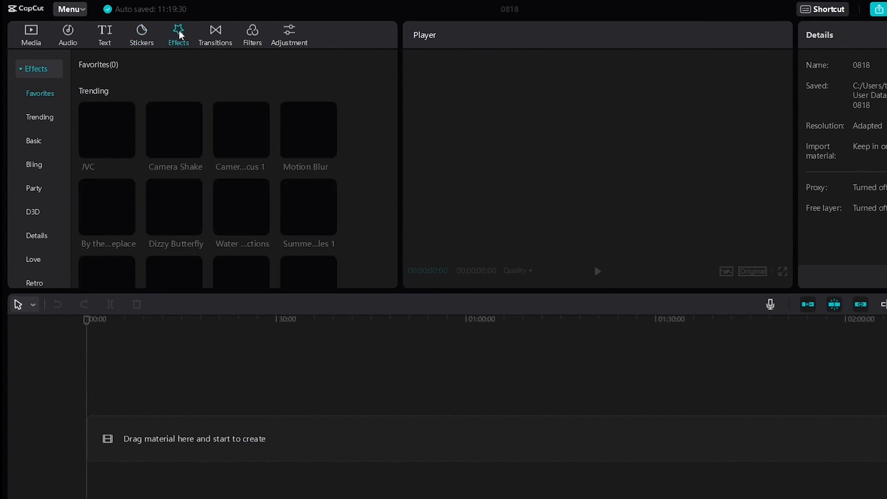
scroll(43, 139, down, 5)
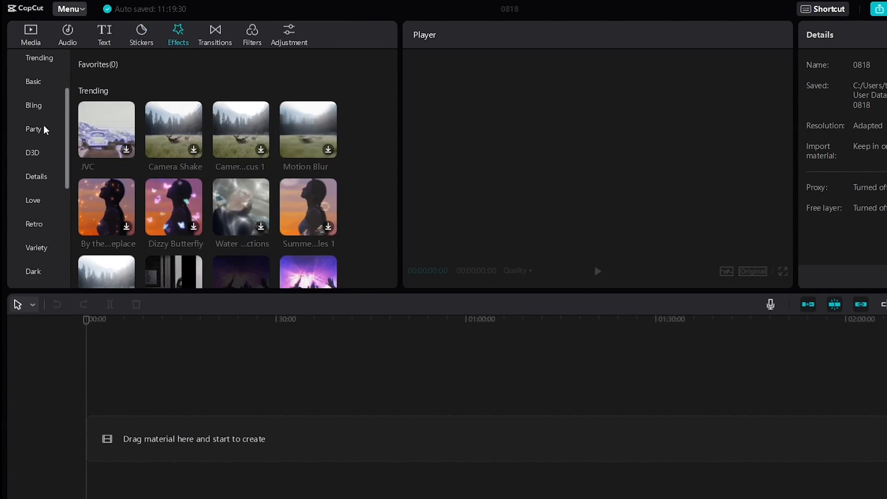
click(216, 35)
scroll(362, 125, down, 3)
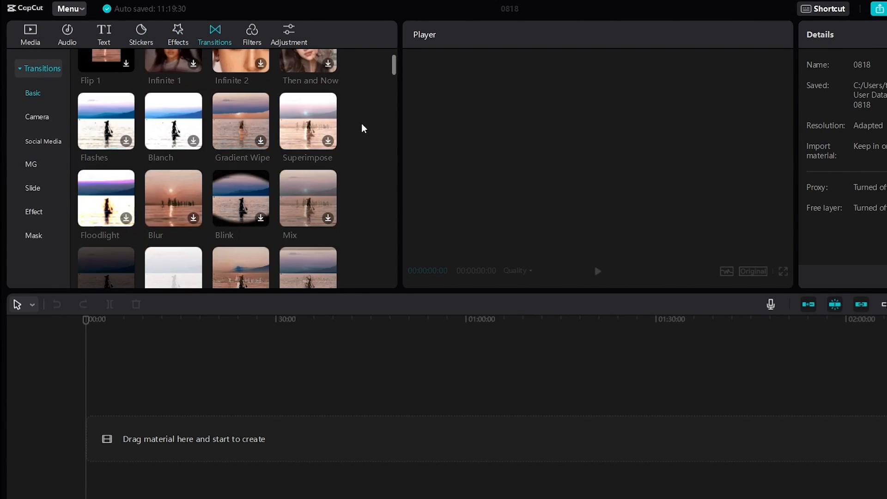
scroll(363, 125, up, 3)
Browse the filter collection from the Life category through to Style, and return to its start
click(258, 34)
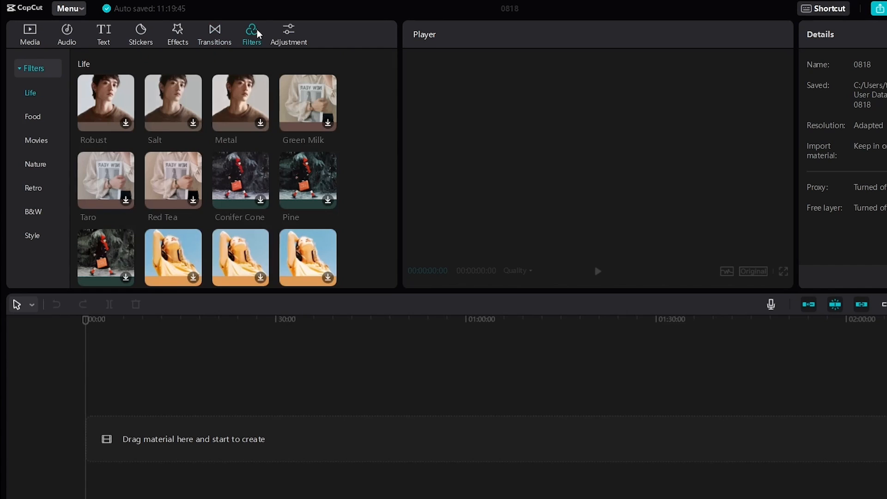
scroll(255, 118, down, 12)
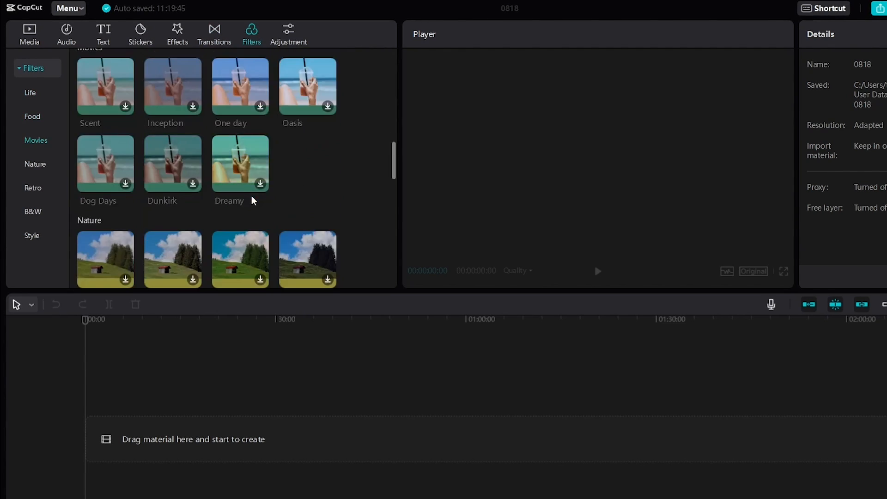
scroll(254, 200, down, 5)
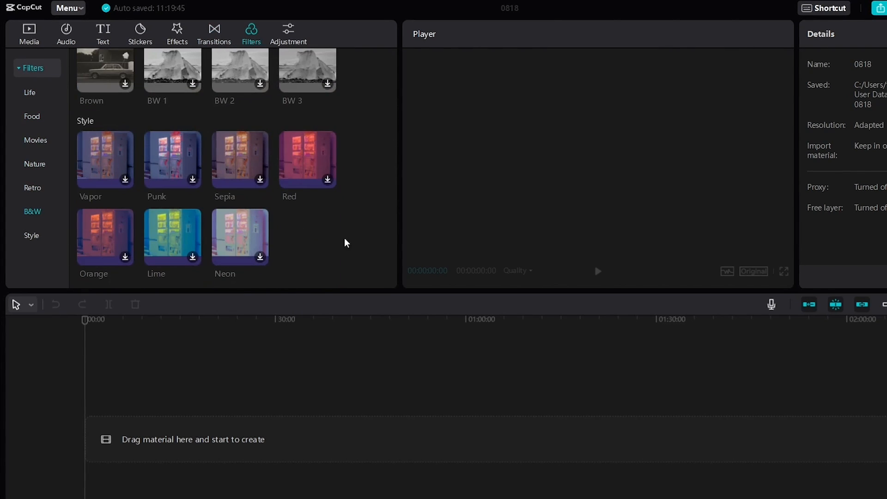
drag(392, 266, 287, 54)
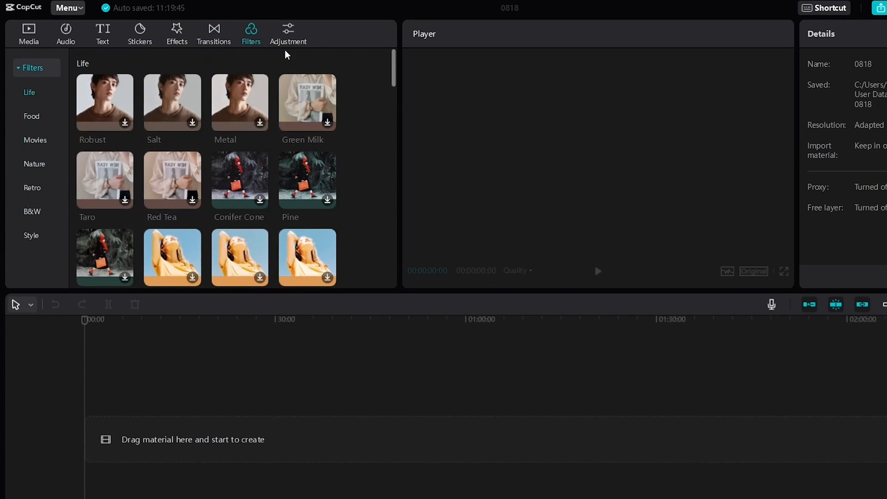
Preview the custom adjustment, and return to the local media import area
click(285, 30)
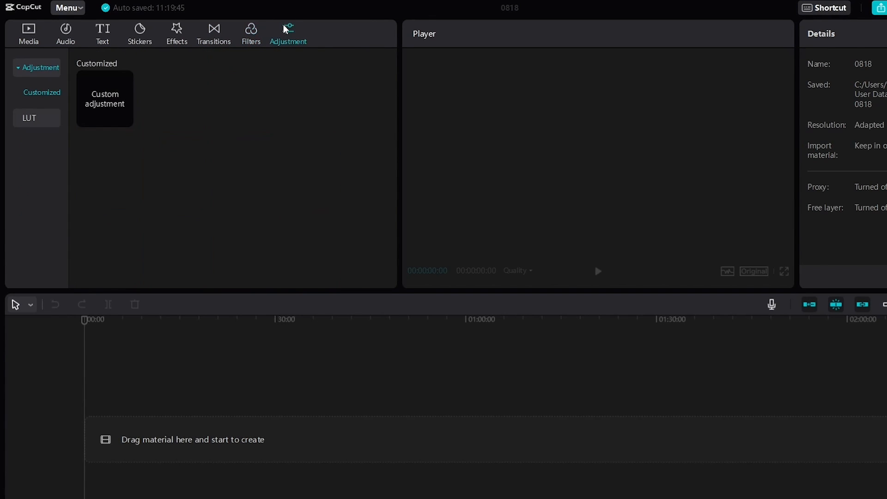
click(107, 98)
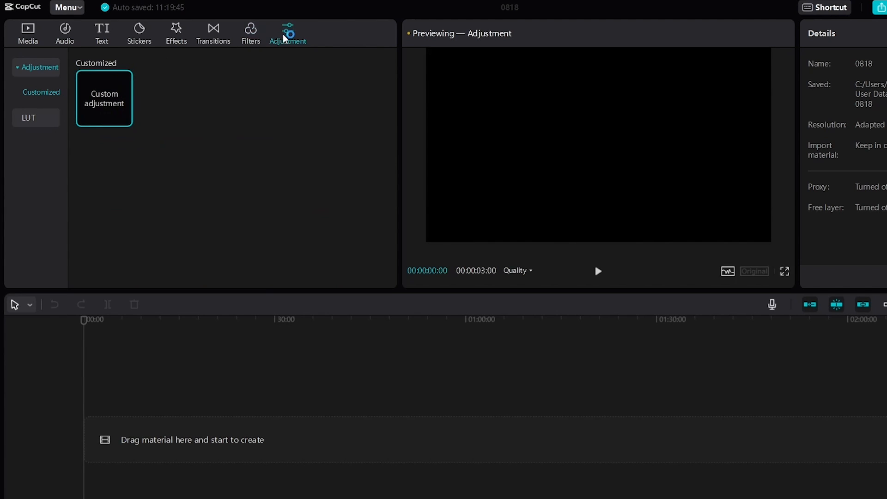
click(31, 38)
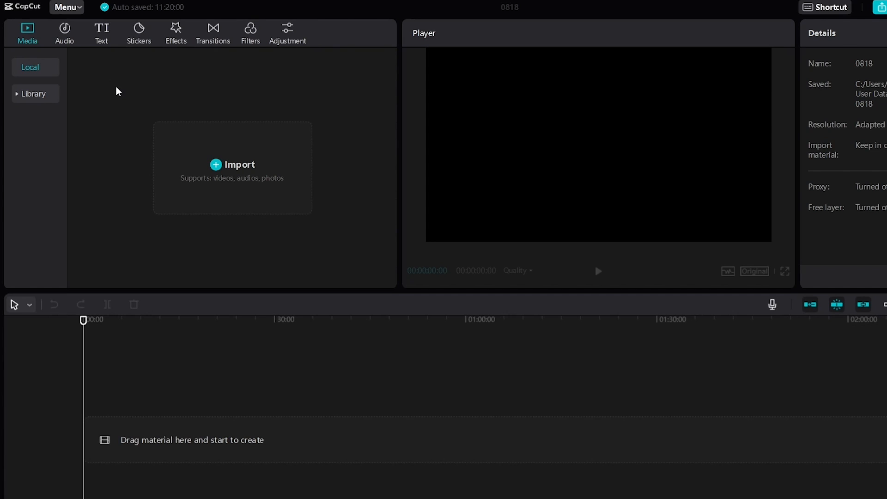
Import the video clips into the local media and preview GX013629.MP4 and GX013664.MP4
drag(642, 233, 220, 169)
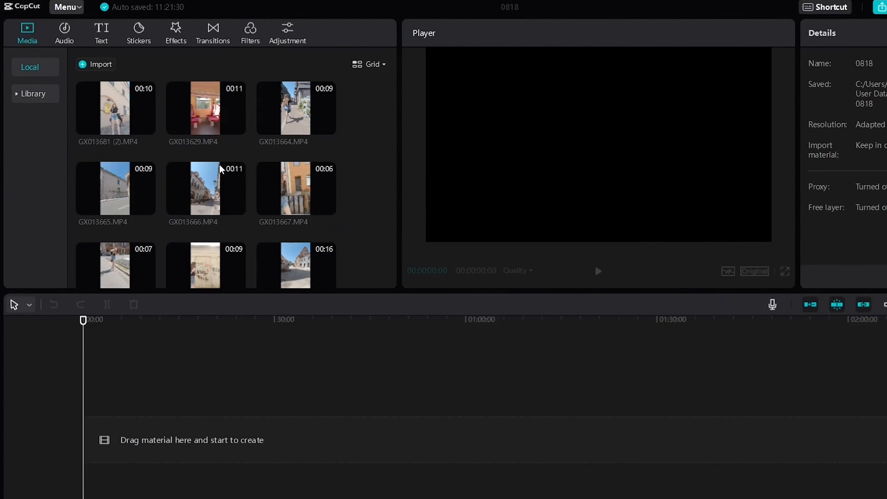
click(209, 125)
key(space)
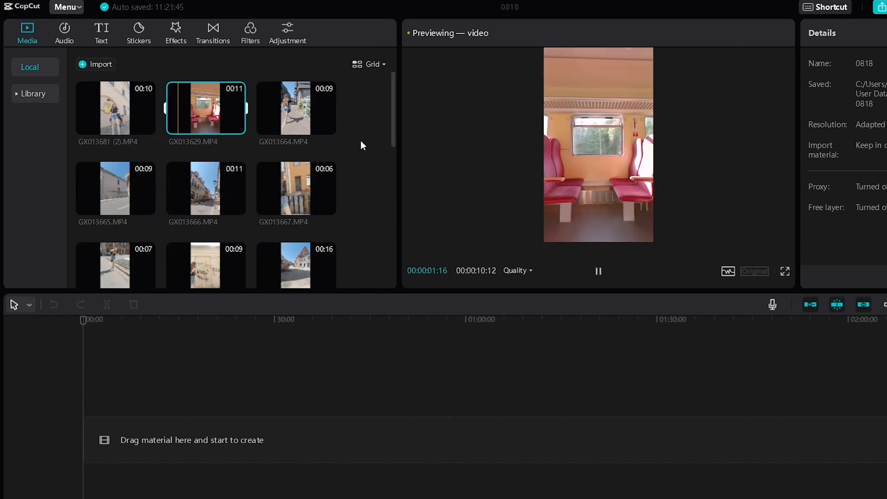
click(293, 108)
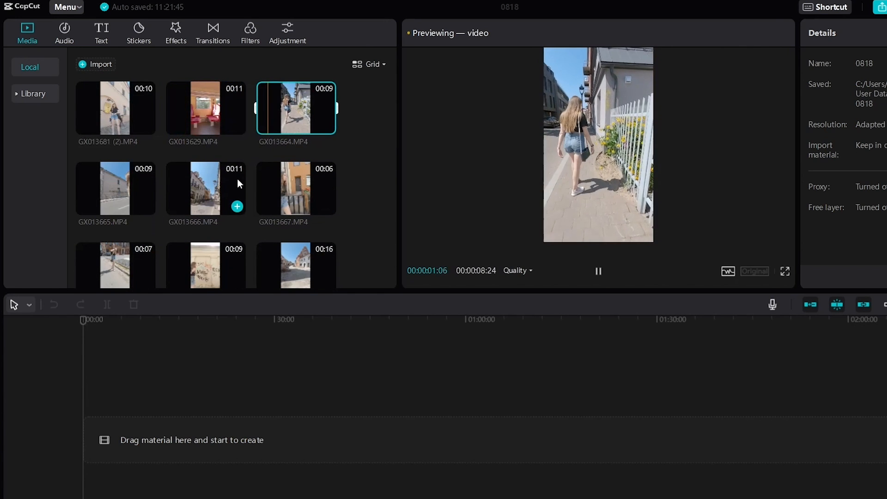
Place GX013629.MP4 on the timeline and trim its end to a clip duration of 00:00:07:23
drag(224, 133, 145, 430)
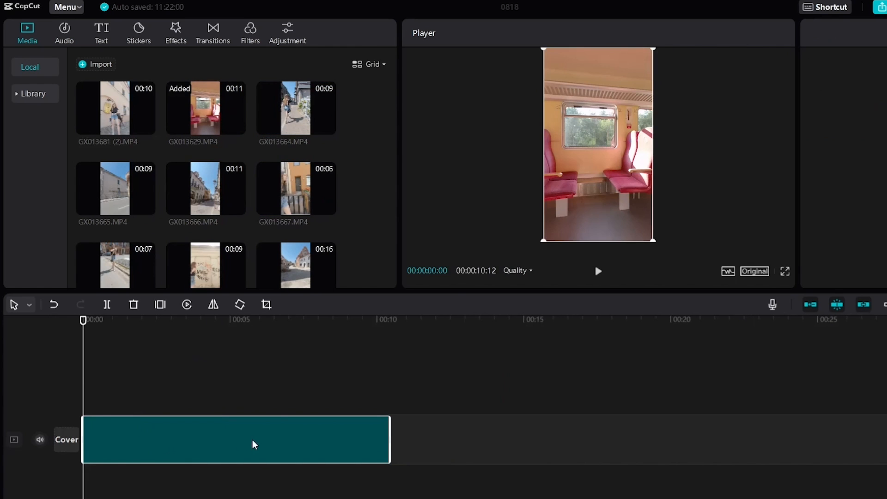
click(273, 370)
click(236, 441)
drag(392, 436, 314, 435)
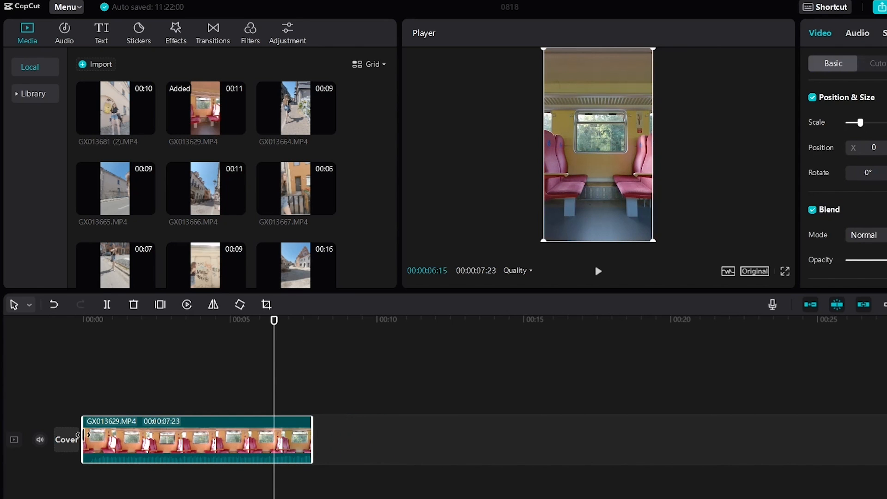
Shorten GX013629.MP4 to 00:00:01:14 and follow it with trimmed clips GX013665.MP4, GX013680 (2).MP4 and GX013681 (2).MP4
drag(78, 434, 142, 437)
click(176, 396)
click(313, 398)
drag(383, 436, 315, 435)
scroll(244, 234, down, 3)
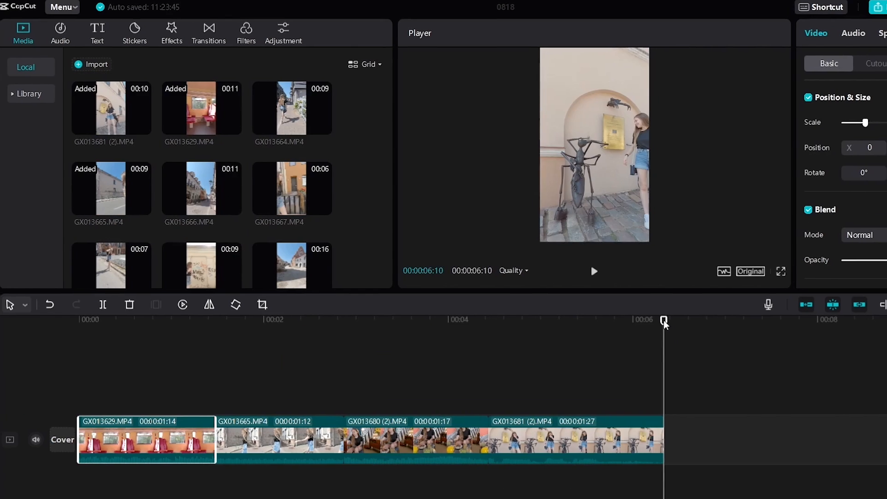
Go back to the first clip, try a different scale on it and undo the change
drag(664, 321, 149, 367)
mouse_move(774, 126)
mouse_down()
mouse_move(758, 126)
mouse_move(770, 126)
mouse_up()
click(739, 131)
key(ctrl+z)
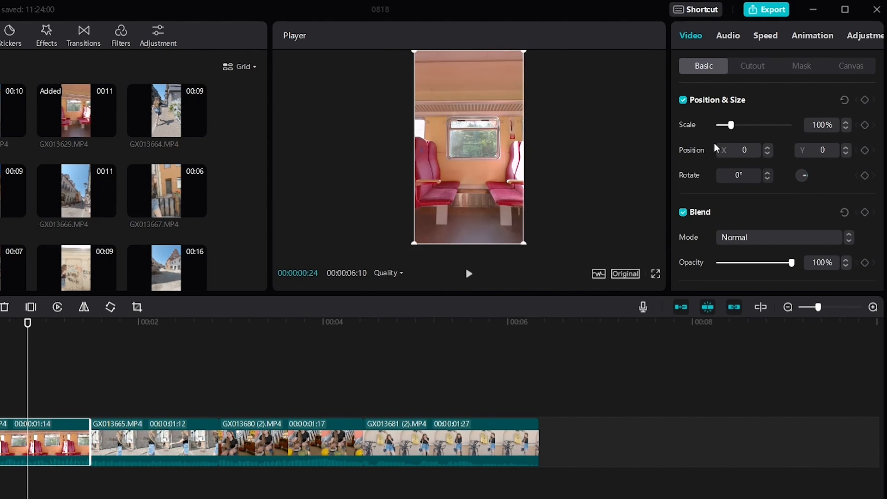
Try out the rotation and opacity settings on the first clip, keeping 0° and 100%
click(645, 159)
click(41, 434)
click(770, 172)
click(770, 172)
click(770, 173)
click(770, 173)
click(770, 172)
click(767, 179)
click(767, 179)
click(767, 179)
click(767, 179)
click(768, 179)
scroll(772, 205, down, 1)
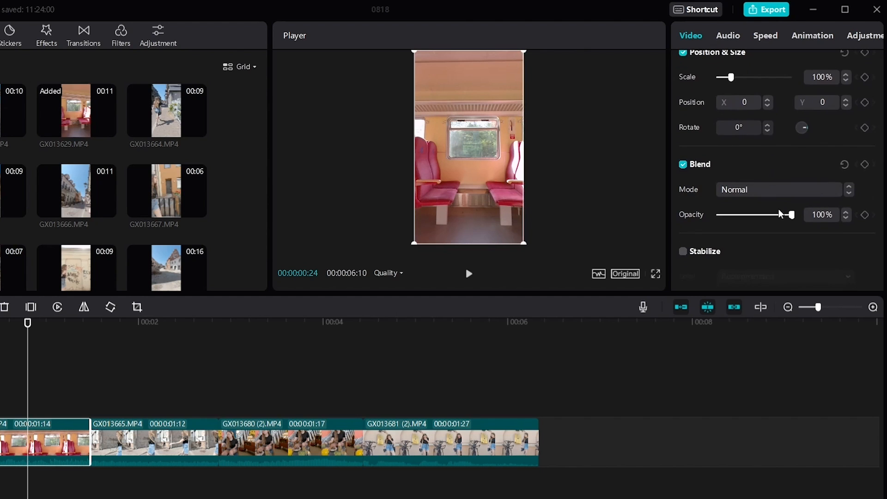
drag(792, 215, 808, 228)
Try stabilizing the first clip at the Recommended level, and switch stabilization off again
scroll(706, 220, down, 2)
click(683, 159)
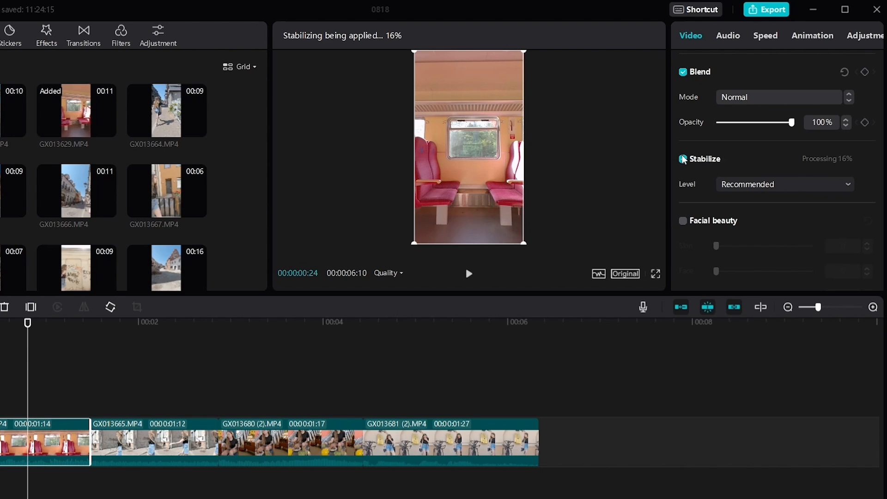
click(683, 160)
Enable facial beauty on the first clip and return to the start of its basic video settings
scroll(726, 163, down, 3)
click(683, 89)
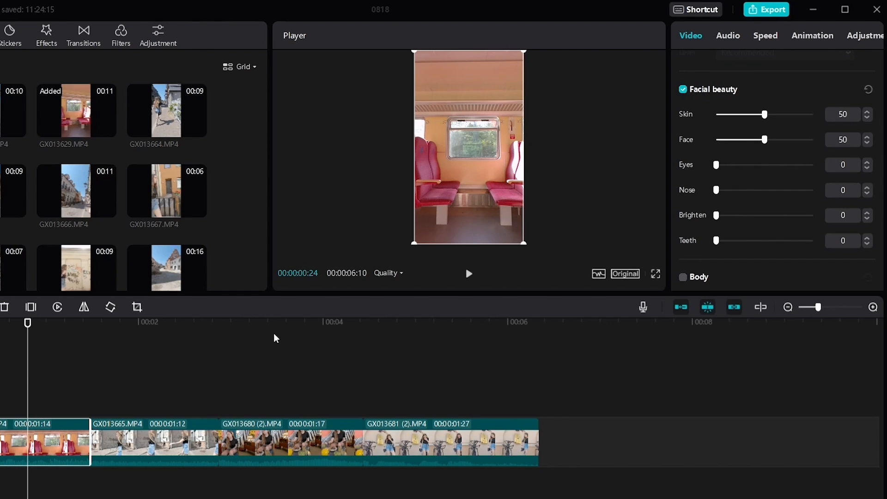
scroll(721, 92, up, 3)
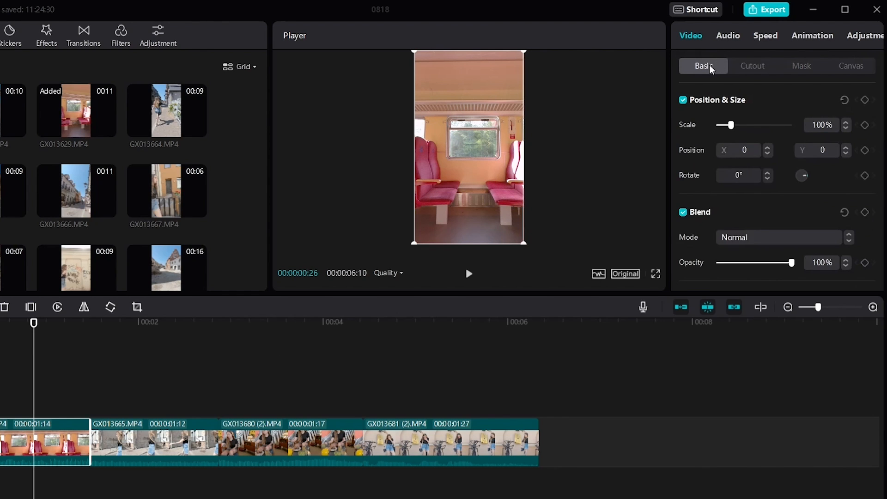
Try a chroma key on the first clip using the red colour picked from the train seat, and disable it again
click(745, 69)
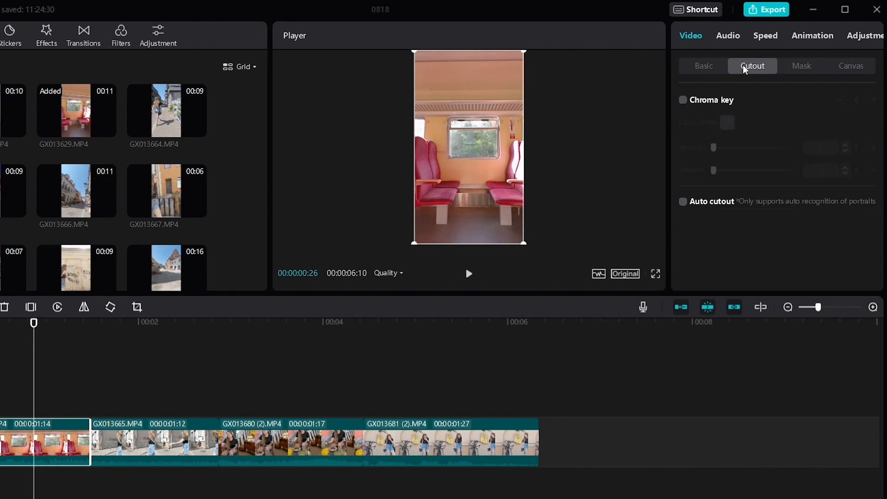
click(683, 100)
click(728, 124)
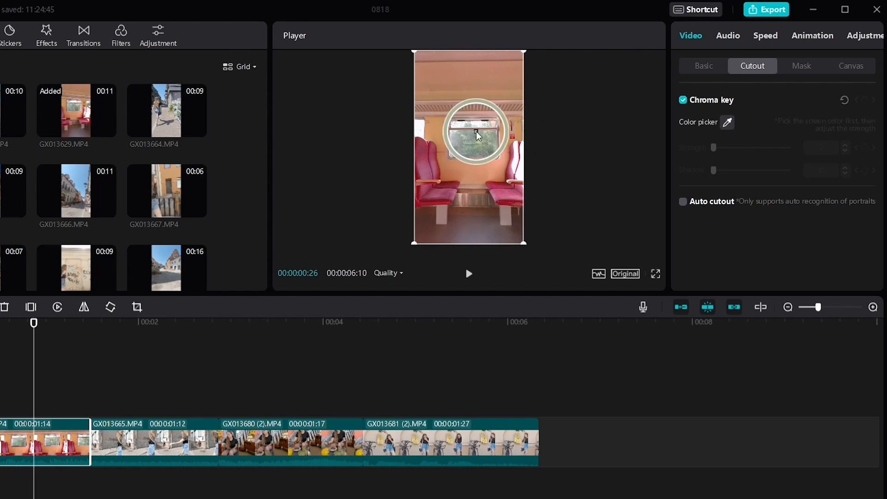
click(425, 183)
drag(713, 148, 676, 151)
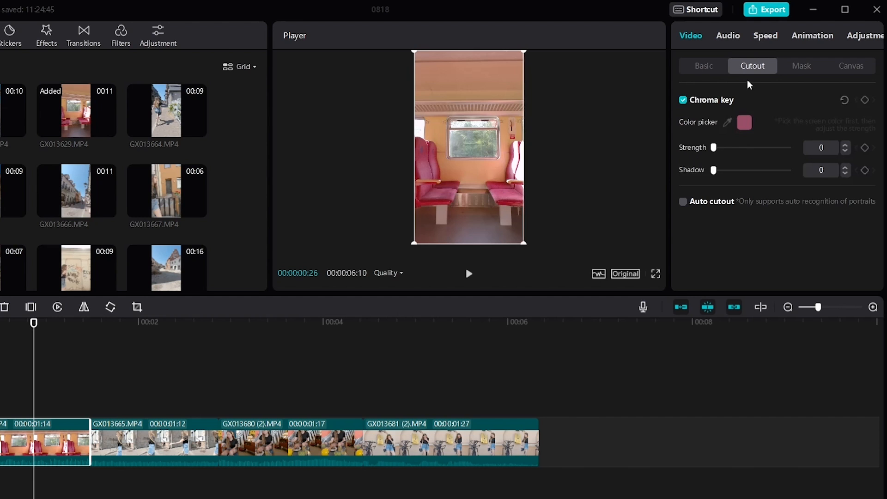
click(684, 101)
Try a rectangle mask on the first clip, remove it, and check the canvas fill options, keeping None
click(801, 66)
click(701, 203)
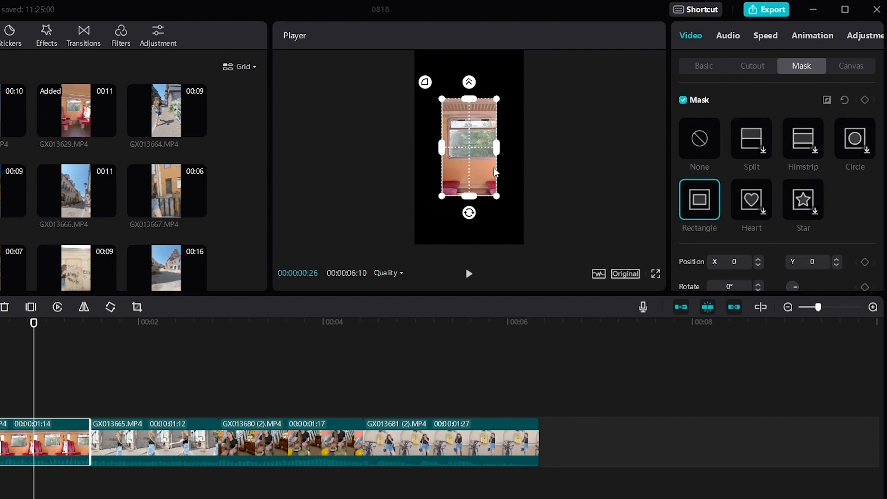
scroll(716, 201, down, 3)
scroll(716, 199, down, 1)
drag(707, 247, 719, 247)
scroll(703, 154, up, 4)
click(684, 100)
click(850, 66)
click(869, 122)
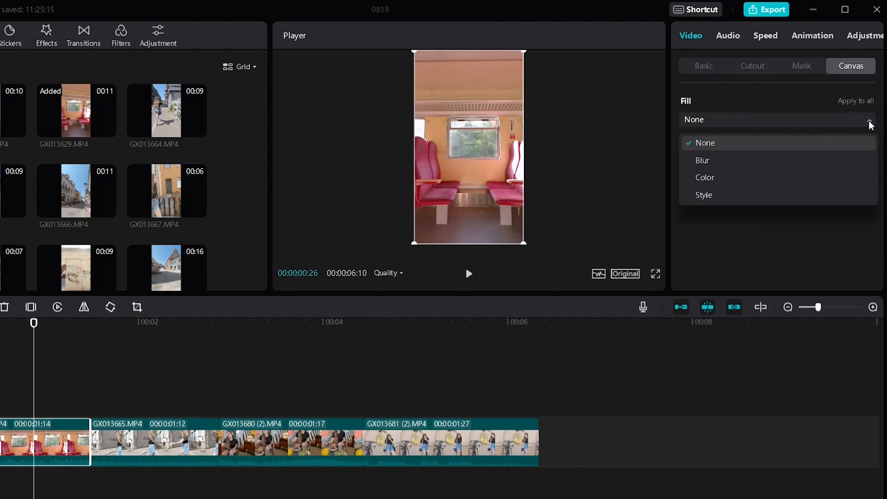
Try noise reduction on the first clip's audio, switch it off, and browse the voice effects
click(729, 41)
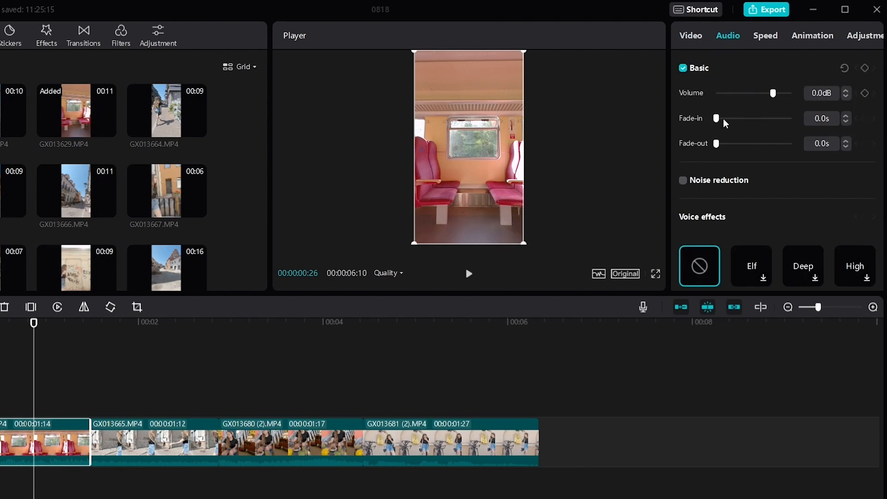
click(684, 184)
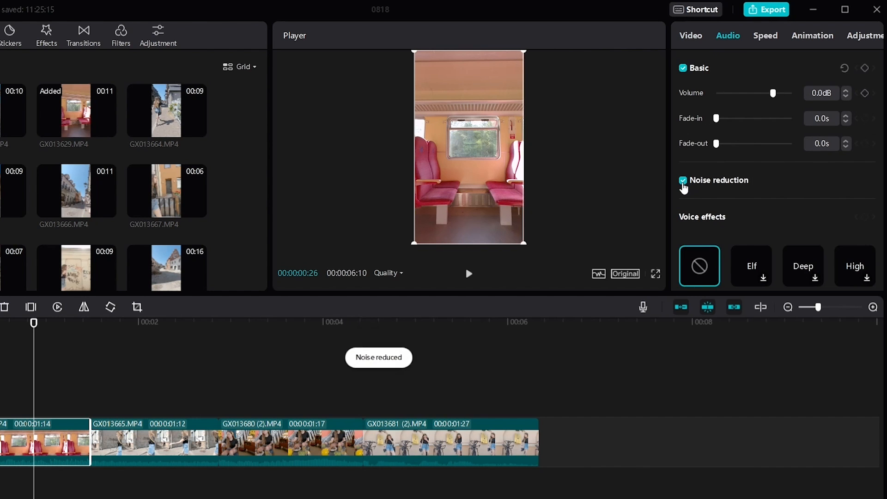
scroll(684, 188, down, 2)
scroll(730, 194, down, 4)
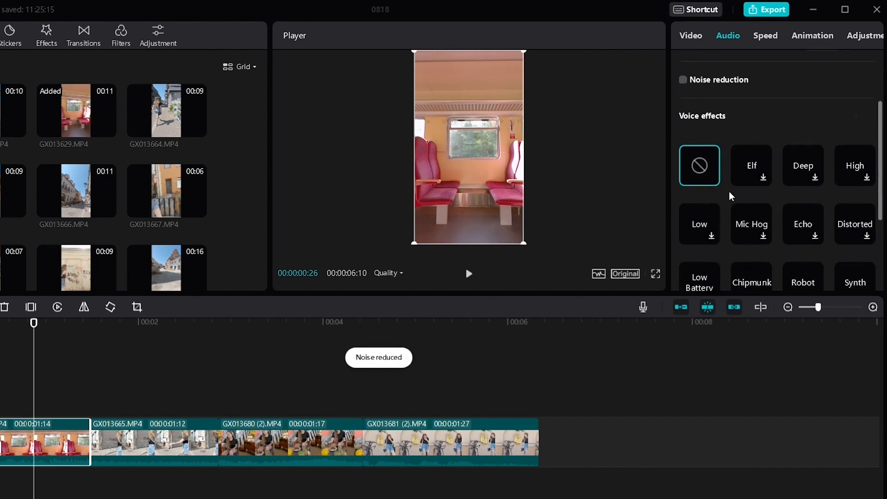
scroll(730, 195, up, 5)
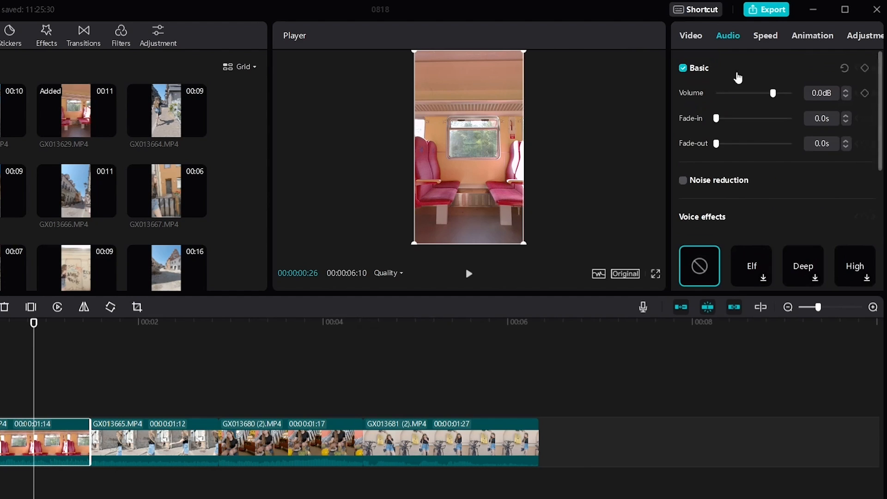
Try the Hero time speed curve on the first clip and undo it
click(775, 42)
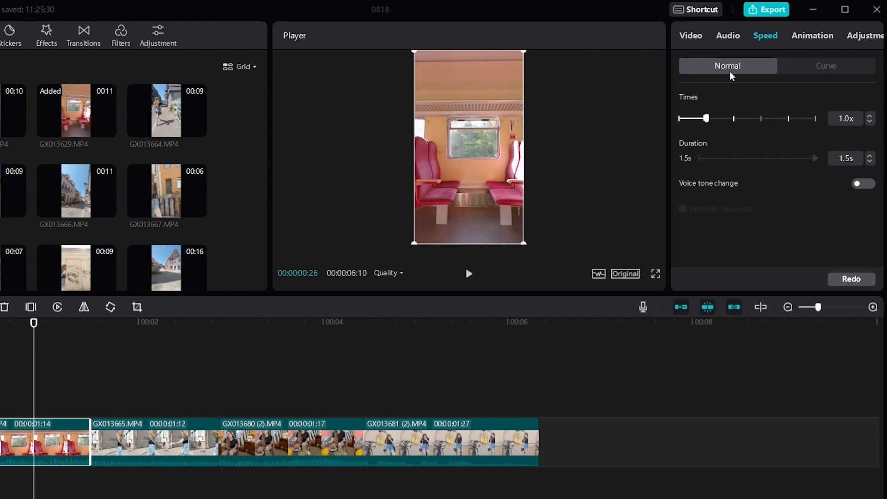
click(828, 73)
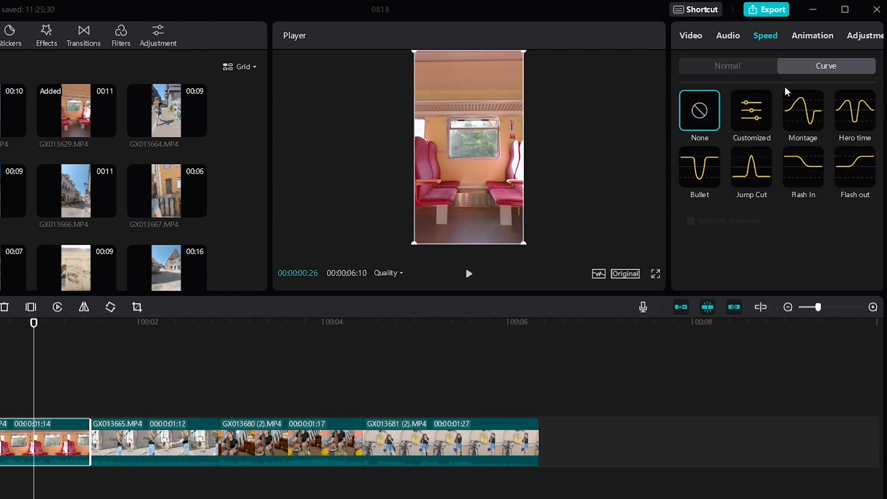
click(854, 119)
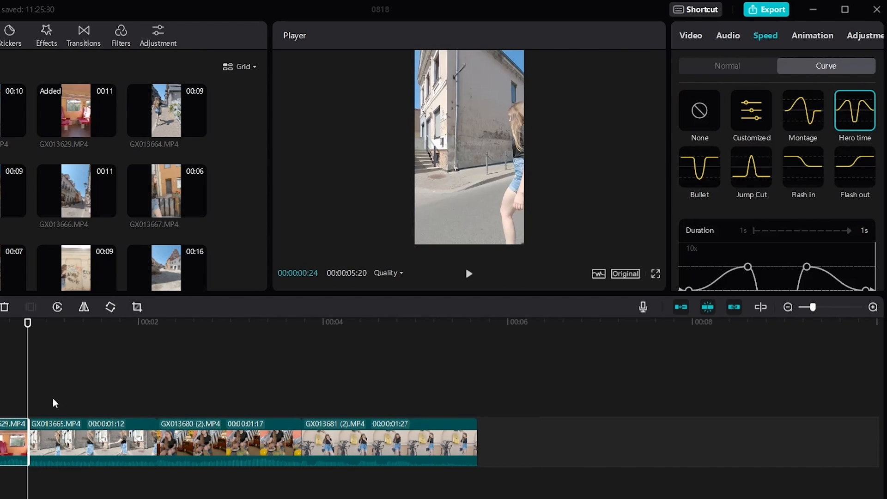
key(ctrl+z)
Apply the Hero time speed curve to the GX013665.MP4 clip and play it back
click(97, 438)
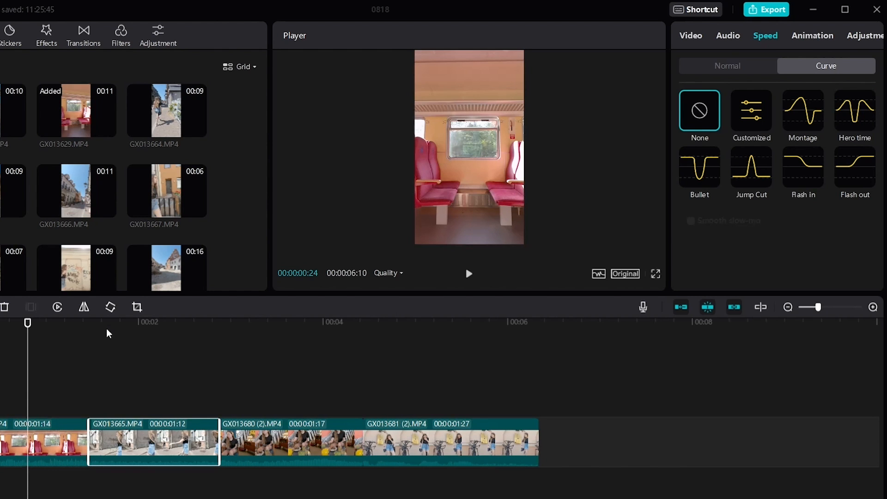
click(91, 324)
mouse_move(90, 324)
mouse_down()
mouse_move(112, 324)
mouse_move(98, 324)
mouse_up()
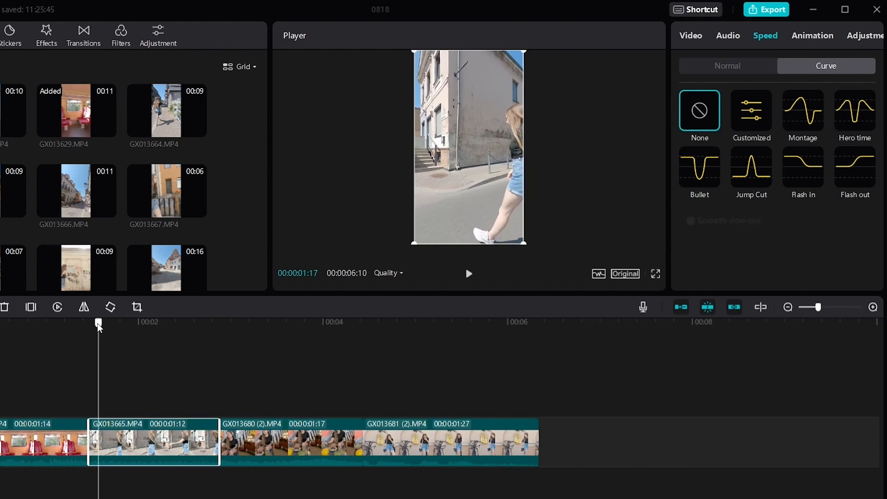
key(ctrl+shift+z)
click(99, 322)
key(space)
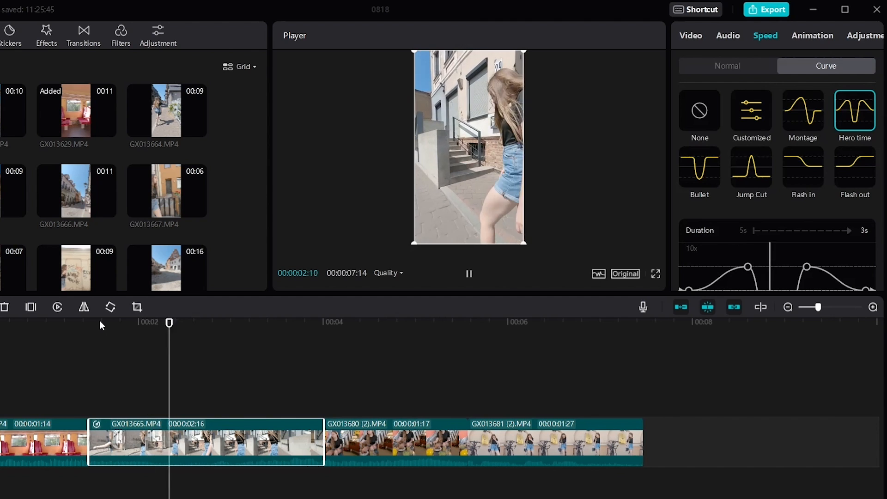
key(space)
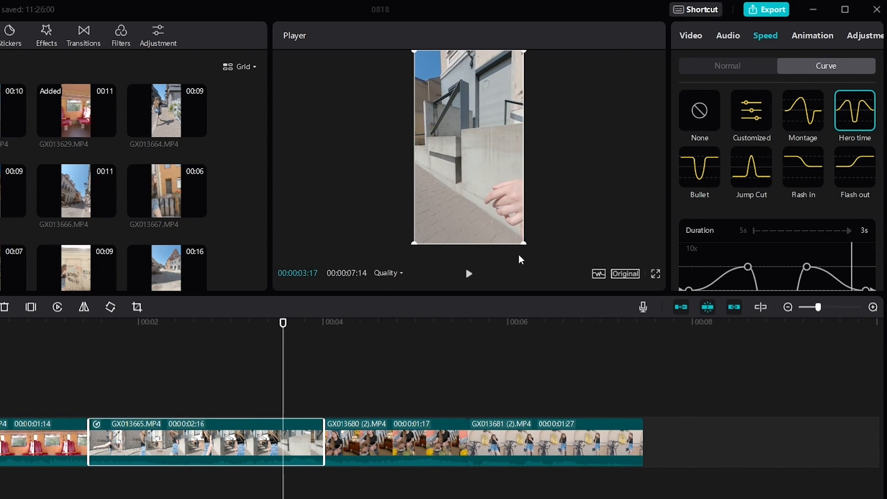
Lower the first peak of the GX013665.MP4 clip's Hero time speed curve slightly
scroll(762, 147, down, 3)
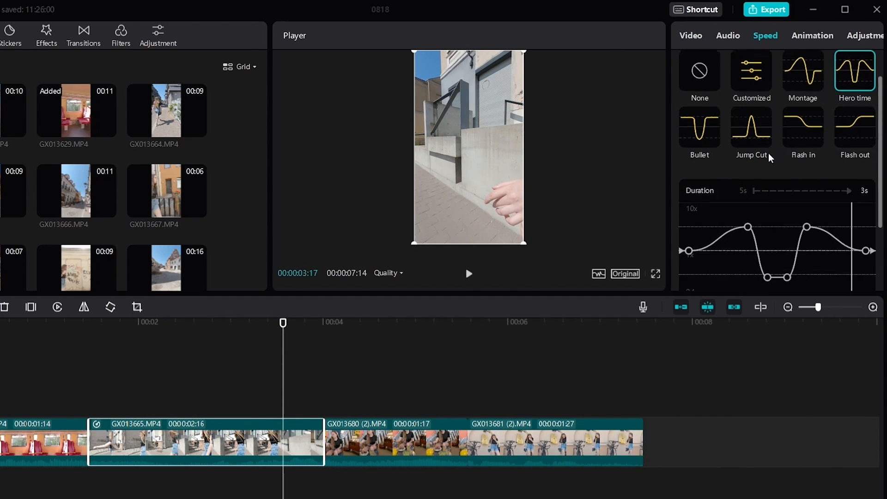
drag(747, 173, 748, 178)
scroll(757, 184, up, 3)
scroll(759, 184, up, 2)
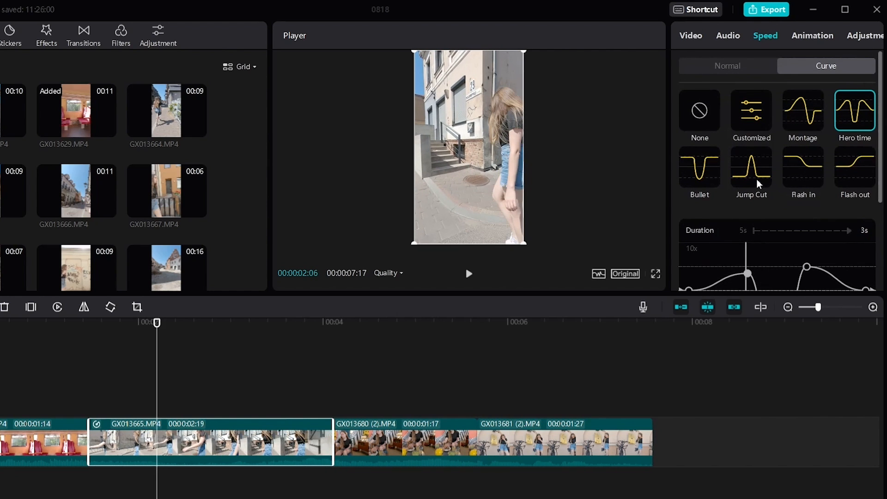
Try a normal speed of 1.4x with voice tone change on the GX013665.MP4 clip, and reset the speed settings
click(742, 76)
mouse_move(709, 120)
mouse_down()
mouse_move(665, 123)
mouse_move(825, 119)
mouse_move(717, 119)
mouse_up()
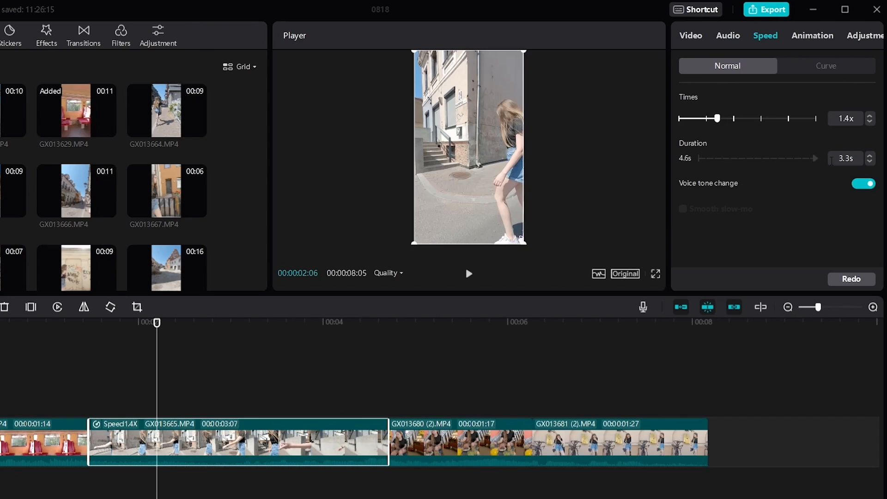
click(861, 187)
click(861, 184)
click(852, 280)
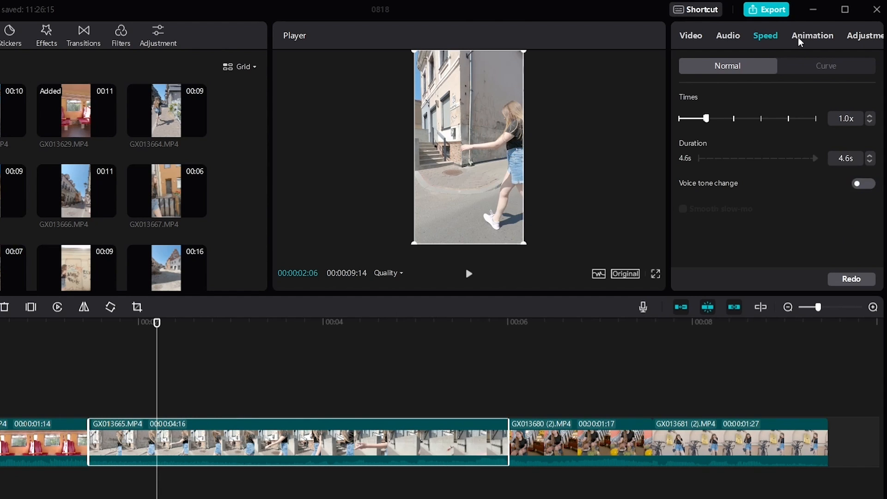
Preview the Rock Vertically entrance animation on the GX013665.MP4 clip and view the combo animations
click(801, 37)
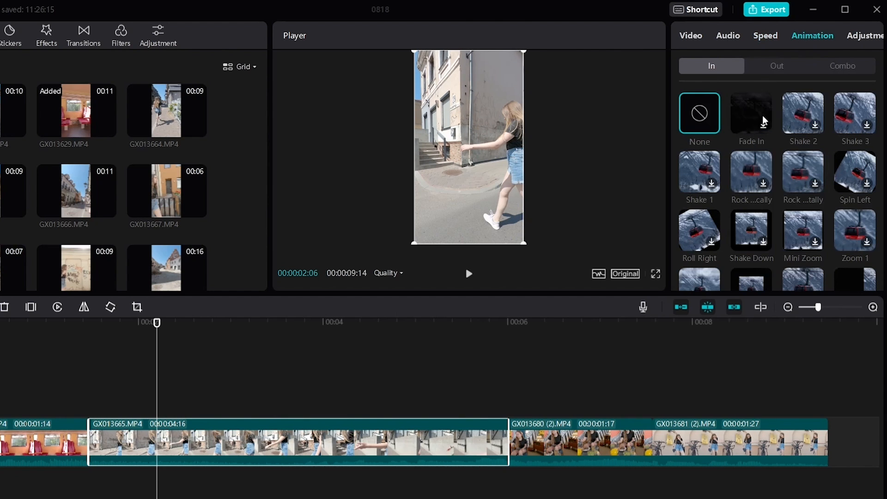
click(764, 186)
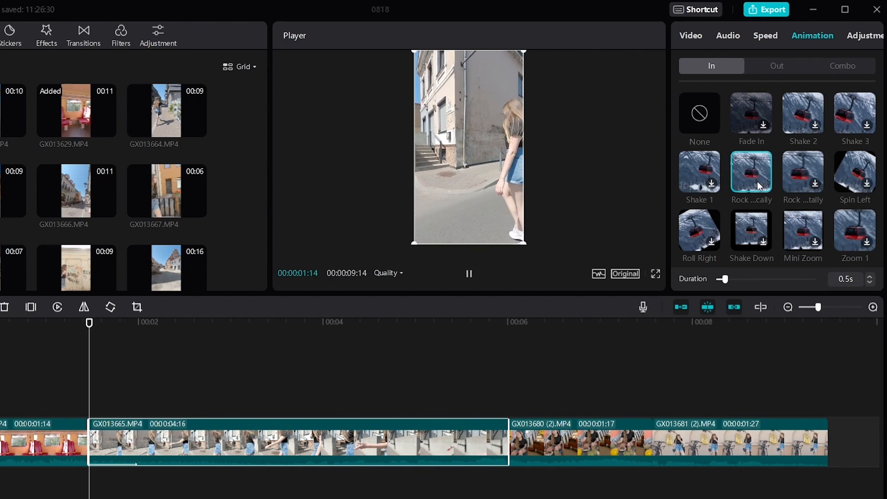
click(837, 69)
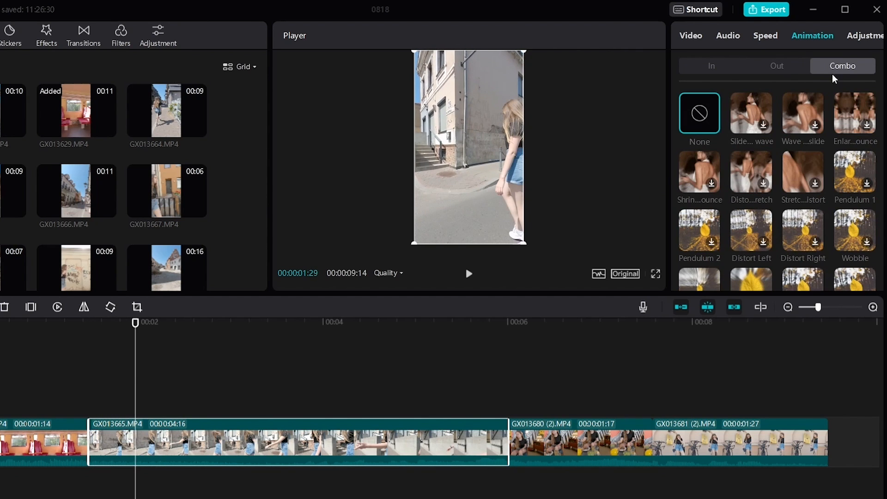
View the LUT options and basic adjustment settings of the GX013665.MP4 clip
click(862, 37)
click(749, 130)
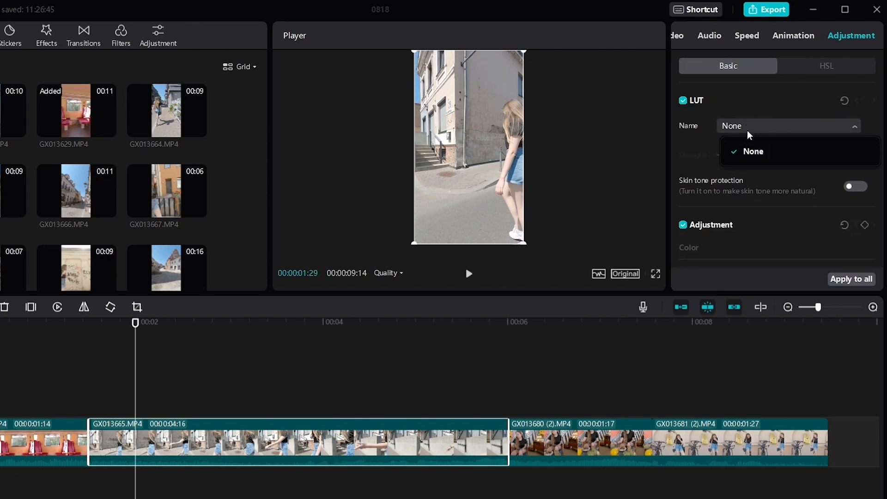
click(754, 116)
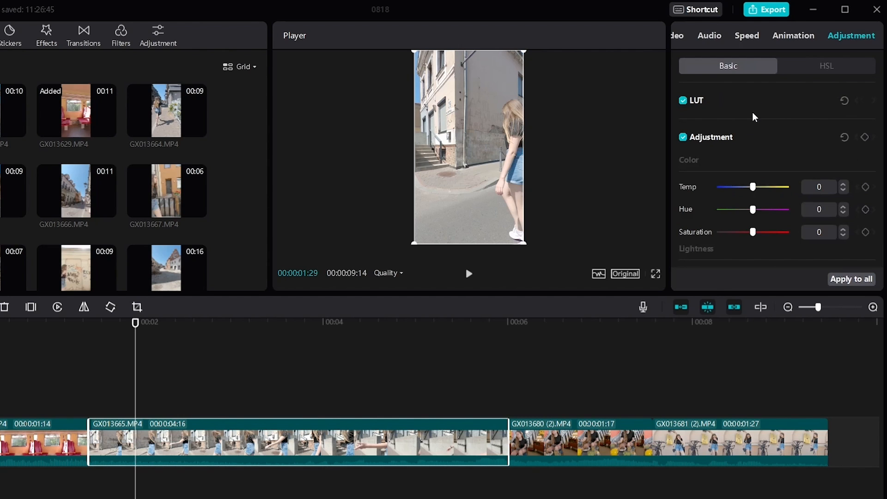
In the GX013665.MP4 clip's HSL adjustment, lower the yellow hue, maximise its saturation and slightly lower its lightness
click(802, 69)
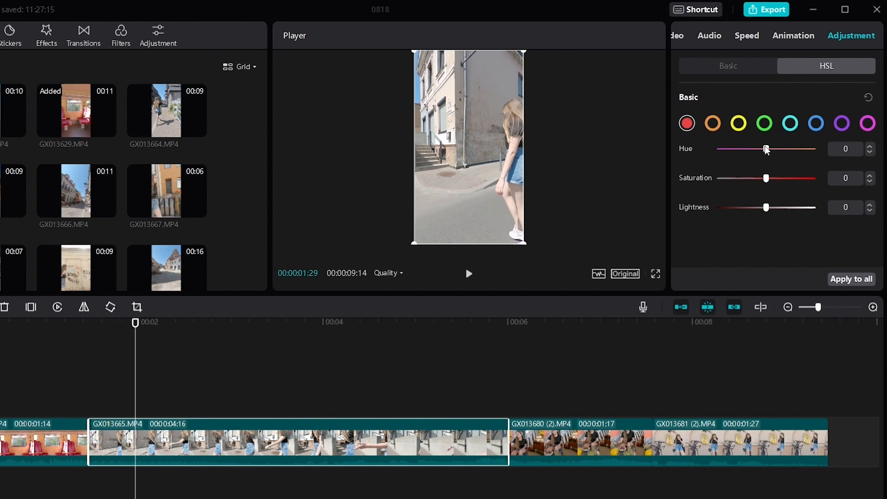
click(738, 123)
mouse_move(765, 148)
mouse_down()
mouse_move(716, 149)
mouse_move(749, 149)
mouse_up()
drag(766, 177, 827, 178)
mouse_move(765, 207)
mouse_down()
mouse_move(734, 206)
mouse_move(751, 207)
mouse_up()
mouse_move(748, 148)
mouse_down()
mouse_move(776, 150)
mouse_move(745, 149)
mouse_up()
Raise the orange saturation strongly and lower the orange lightness in the GX013665.MP4 clip's HSL adjustment
click(713, 123)
drag(766, 178, 814, 179)
drag(766, 208, 734, 207)
Set the aqua saturation to maximum and raise the blue hue in the GX013665.MP4 clip's HSL adjustment
click(790, 123)
drag(766, 178, 827, 181)
click(815, 124)
drag(766, 149, 787, 148)
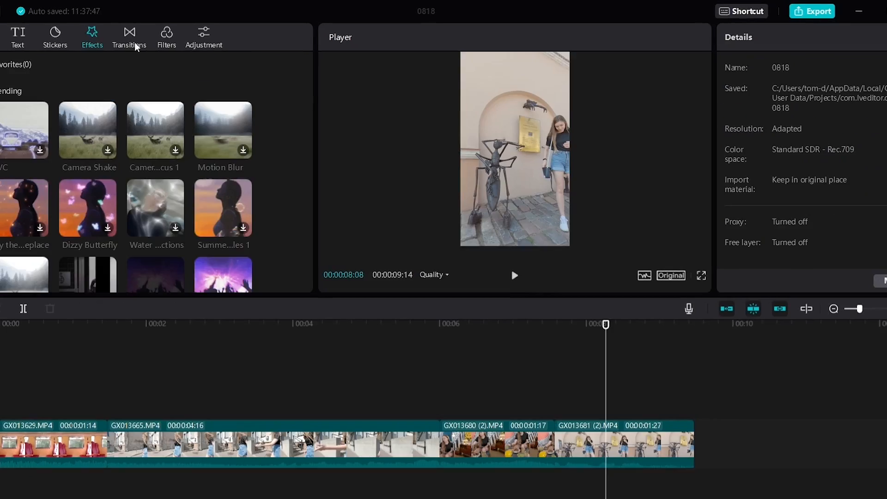
Browse the Food filters and preview several of them, including Tasty, on the current frame
scroll(98, 168, down, 5)
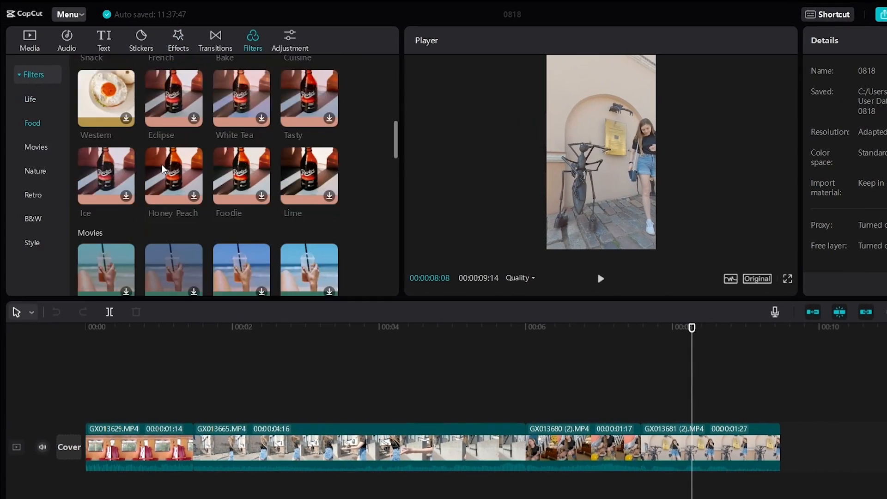
click(240, 160)
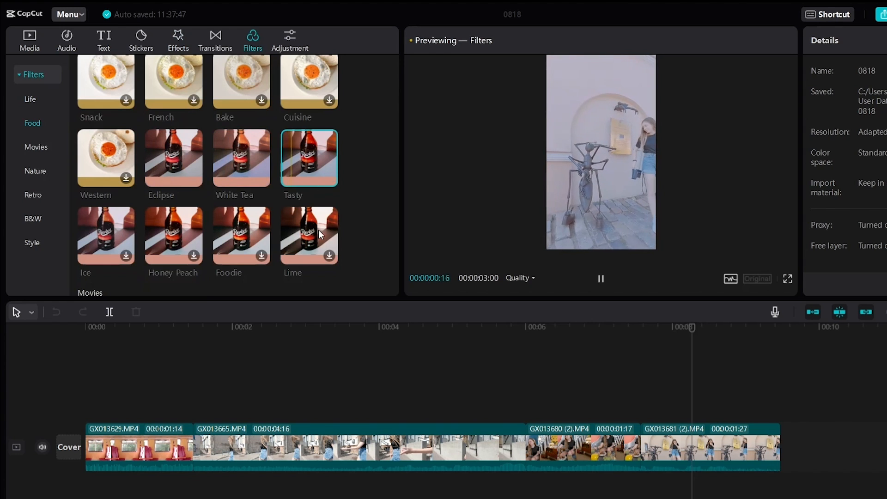
scroll(117, 210, down, 3)
click(115, 218)
scroll(178, 229, up, 6)
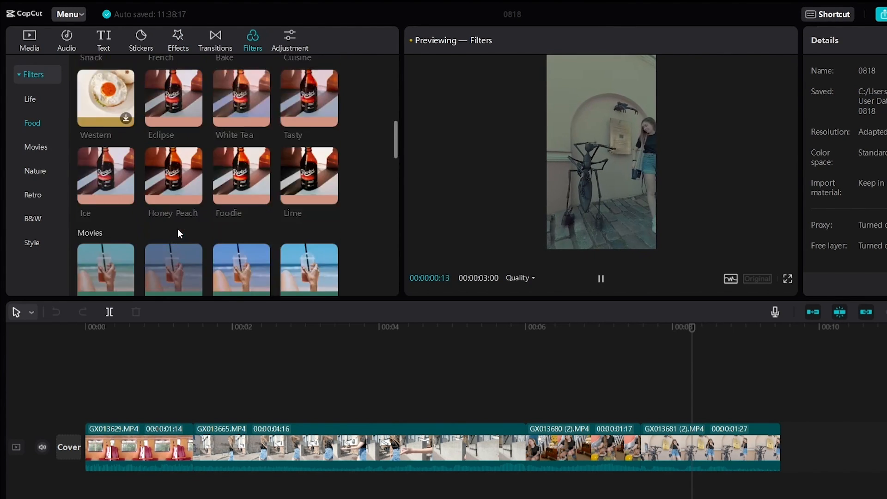
Add the Holiday filter from the Life category to the timeline and move it to the start of the sequence
click(300, 165)
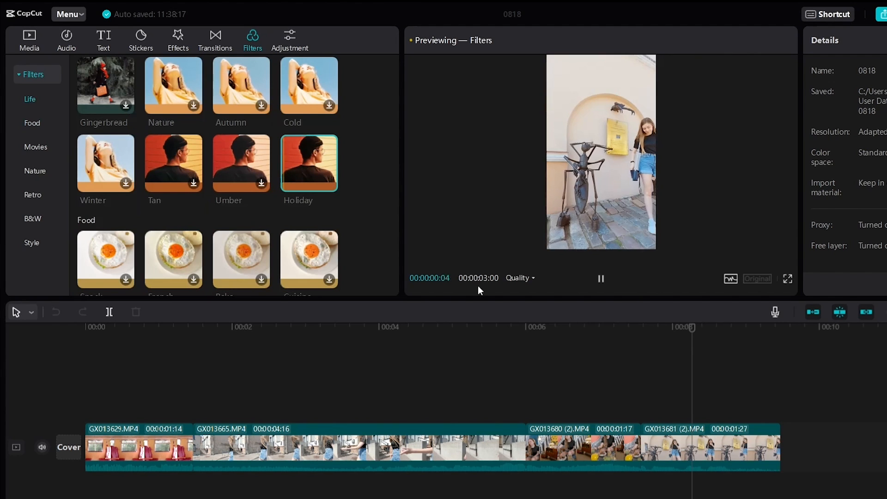
click(329, 184)
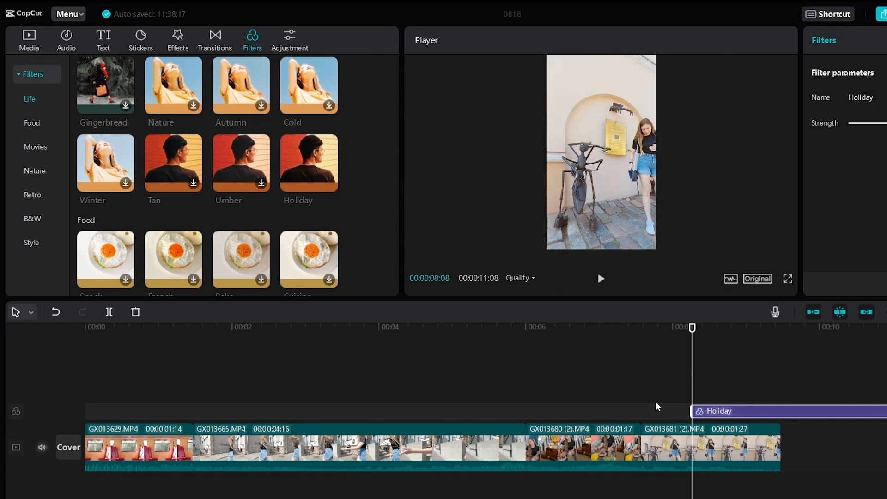
drag(685, 410, 49, 422)
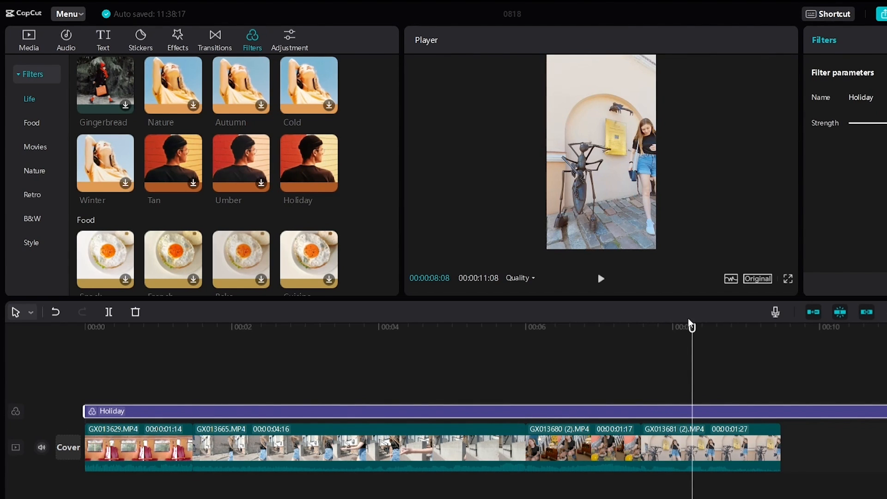
Trim the Holiday filter to the end of the last clip and reduce its strength
click(604, 328)
drag(584, 333, 715, 335)
drag(883, 411, 782, 411)
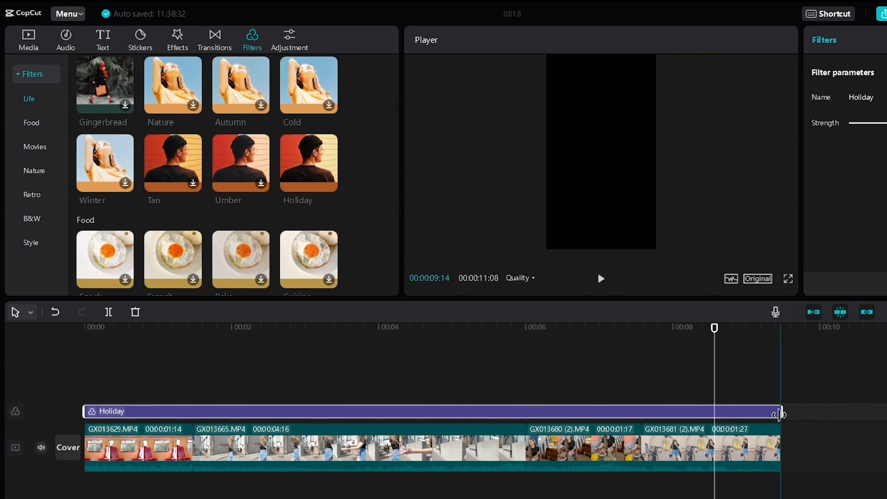
drag(837, 120, 765, 121)
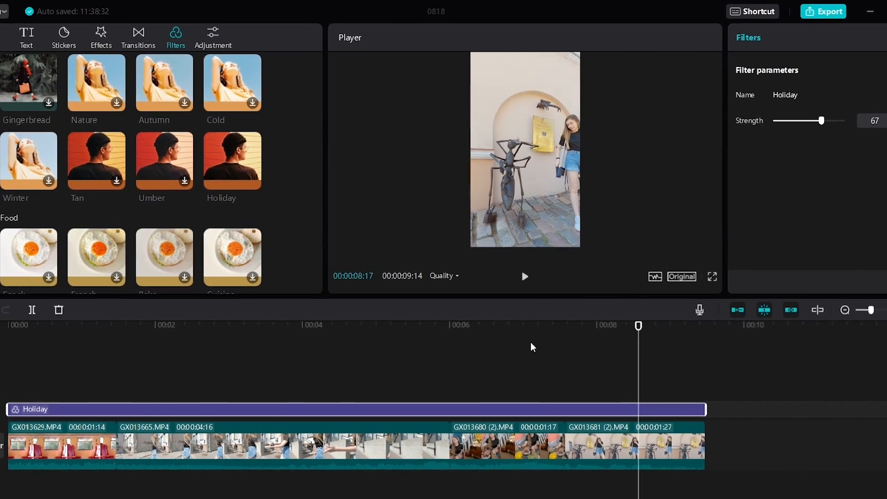
Import the City boost.cube file from the AdjustPreset folder into the LUT library
click(209, 39)
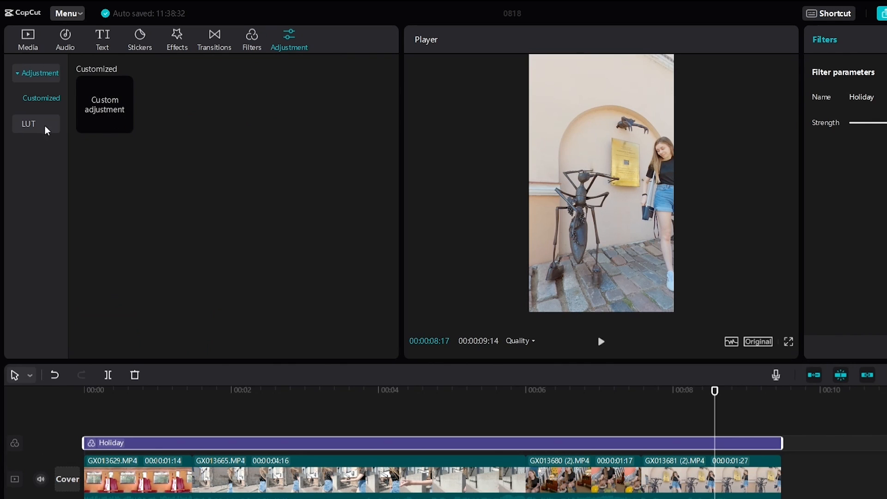
click(29, 127)
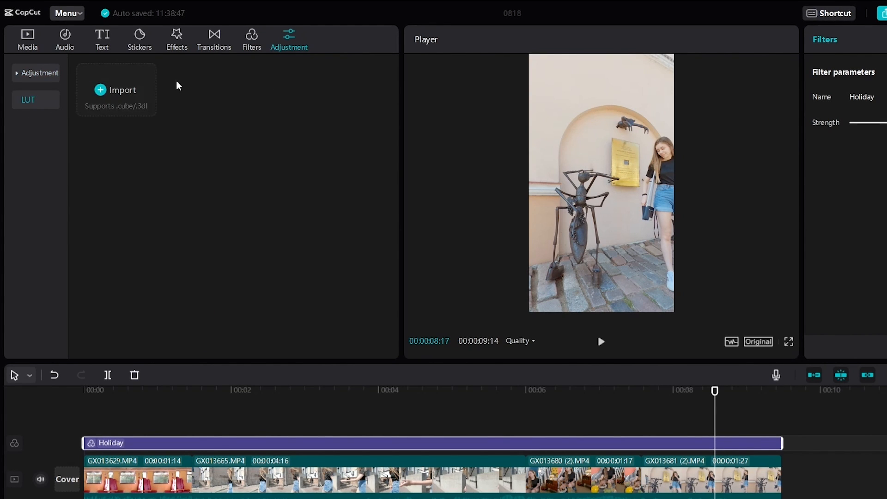
click(100, 89)
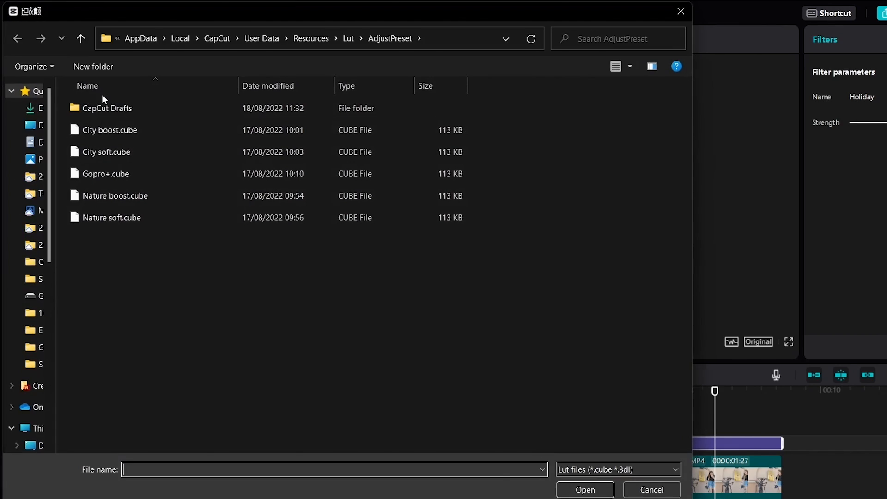
double_click(112, 130)
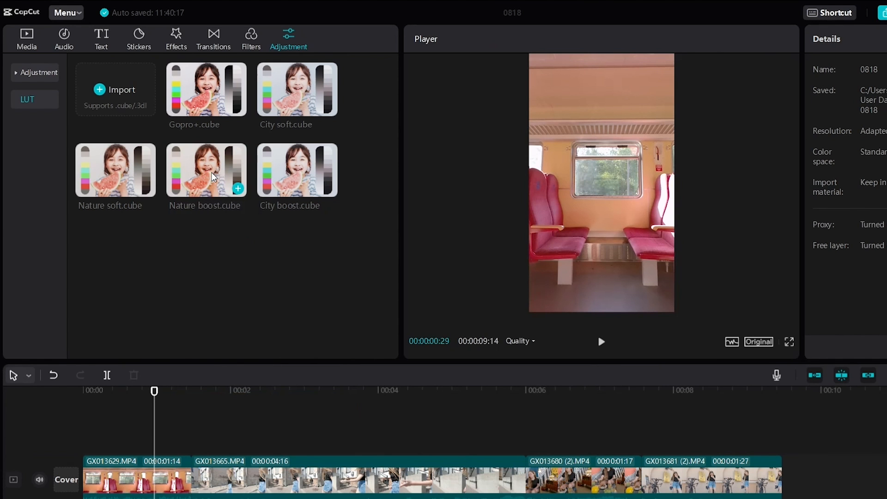
Apply the Nature boost.cube LUT over the whole sequence, from the start to the end of the last clip, and play it back
drag(212, 172, 84, 446)
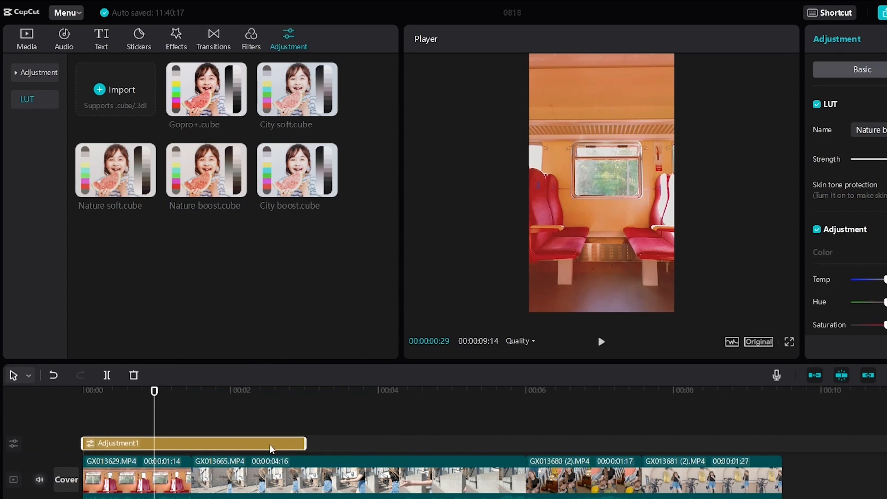
drag(301, 442, 780, 441)
key(space)
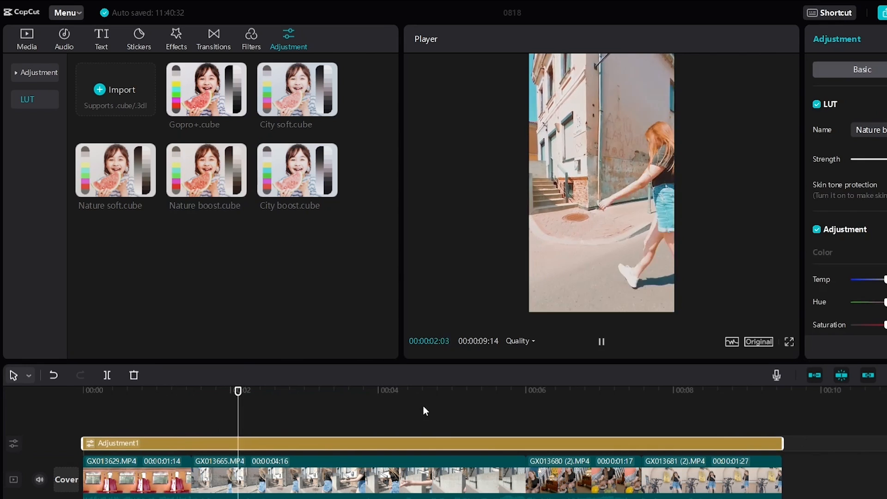
key(space)
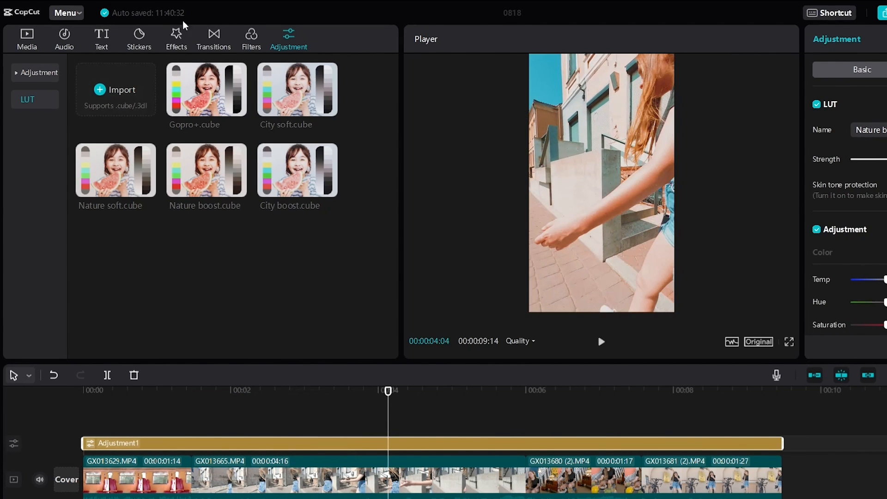
Lower the LUT strength on the adjustment layer, and set its contrast to -10 and sharpen to 4
drag(881, 158, 836, 157)
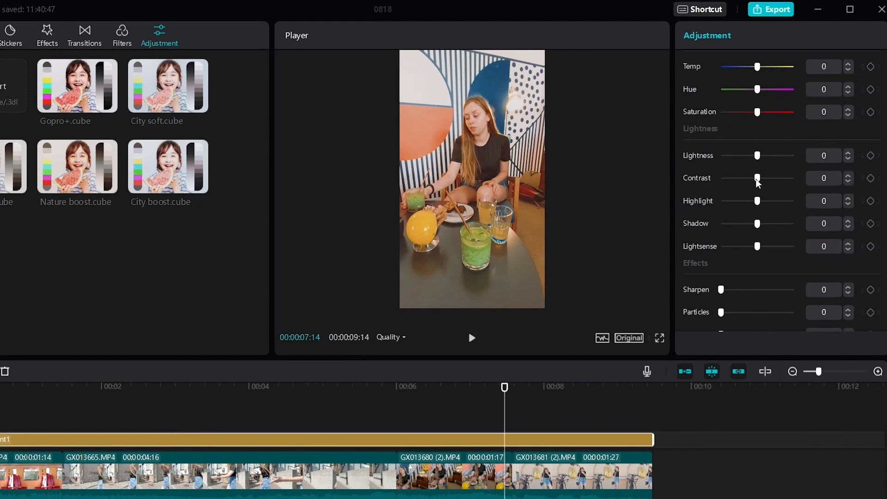
mouse_move(757, 178)
mouse_down()
mouse_move(742, 179)
mouse_move(752, 178)
mouse_up()
scroll(721, 251, down, 2)
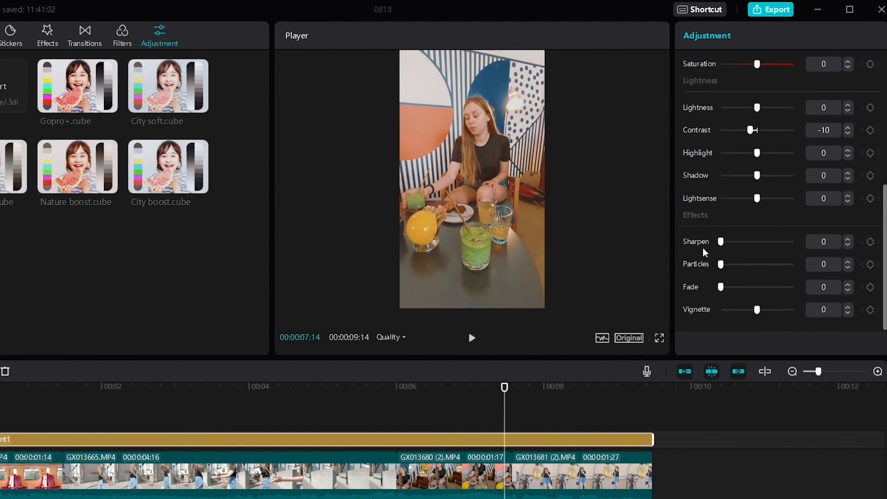
drag(723, 241, 728, 245)
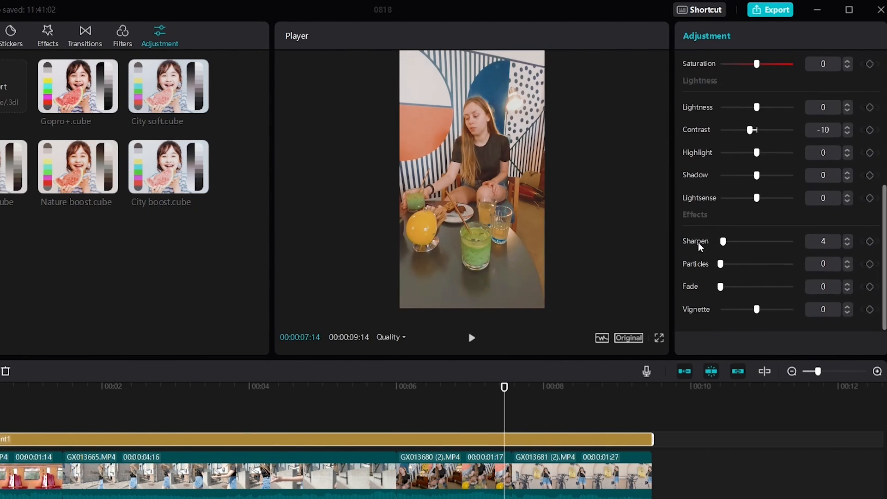
scroll(700, 248, up, 5)
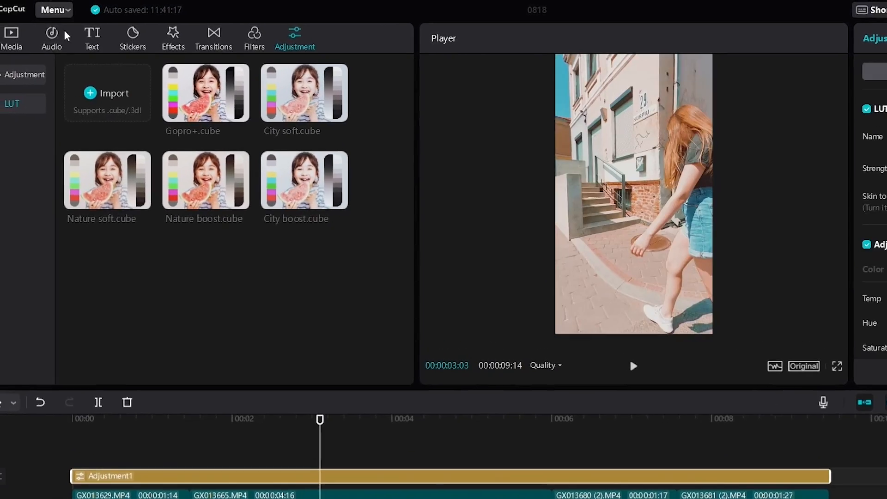
Download the song chill life from the Vlog music, add it to the timeline and move it to the start
click(65, 36)
scroll(270, 159, down, 3)
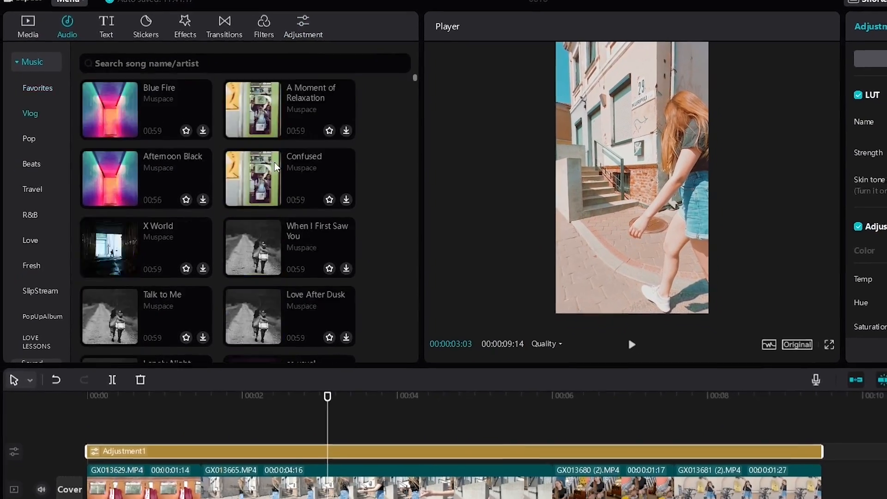
scroll(272, 160, down, 15)
click(346, 265)
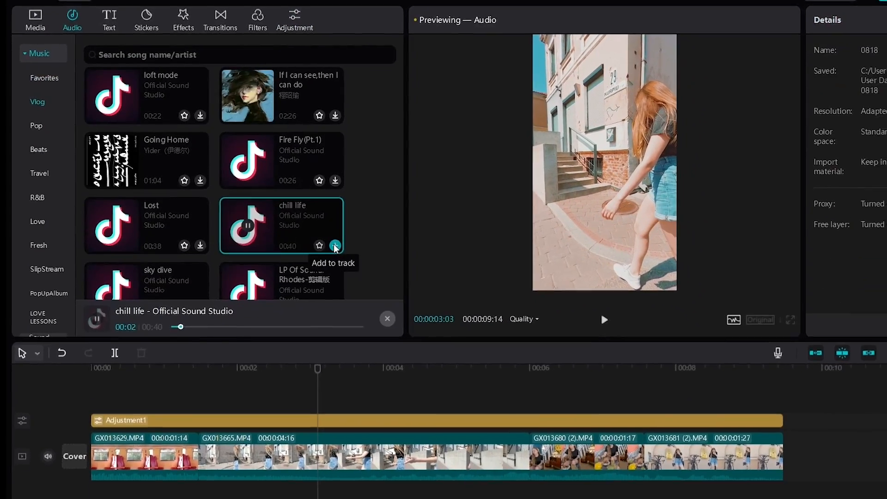
click(347, 266)
drag(401, 468, 188, 475)
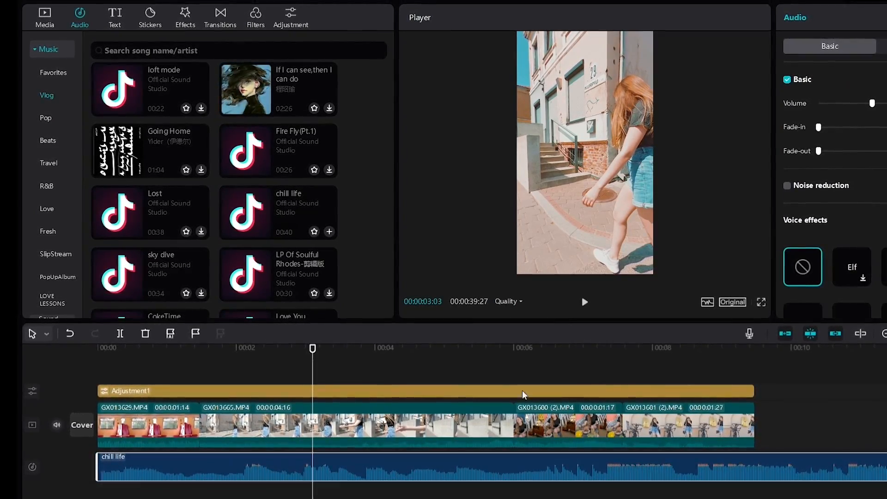
Trim the chill life audio track to finish at the end of the last video clip
click(885, 333)
drag(627, 475, 224, 473)
click(886, 333)
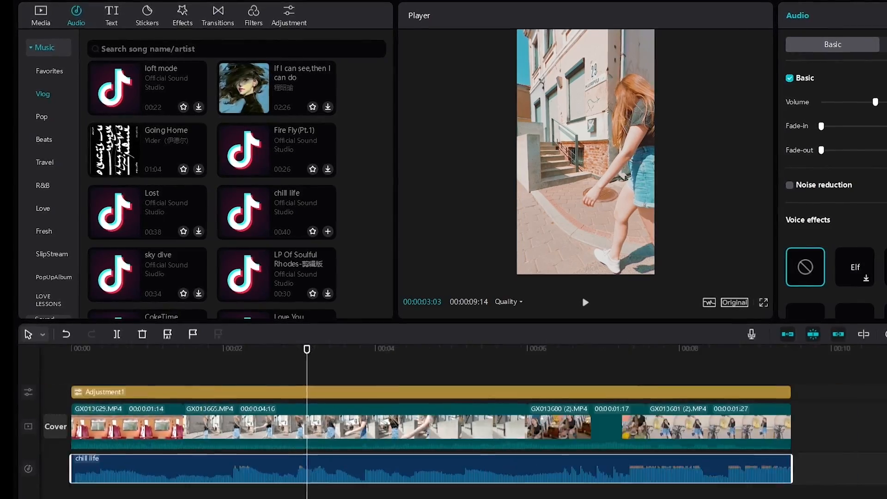
click(596, 376)
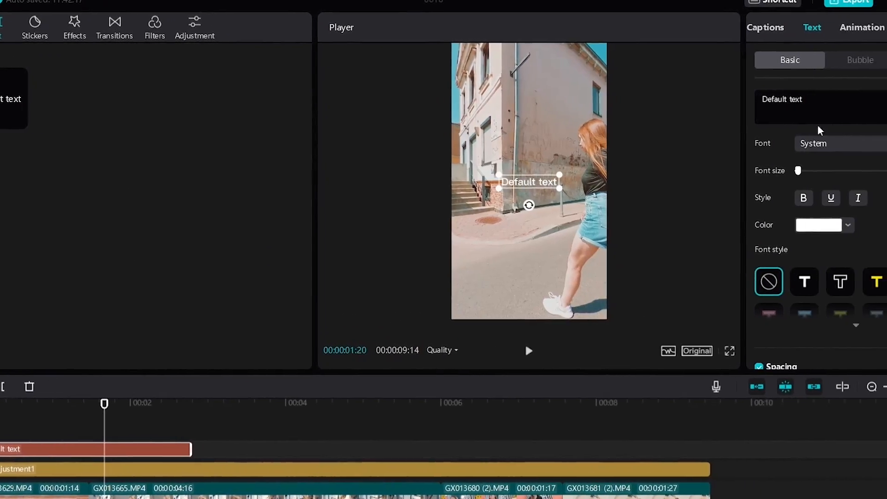
Replace the default text with WEEKEND and set its font to BNSuper-Sized
drag(808, 101, 687, 103)
text(WEEKEND)
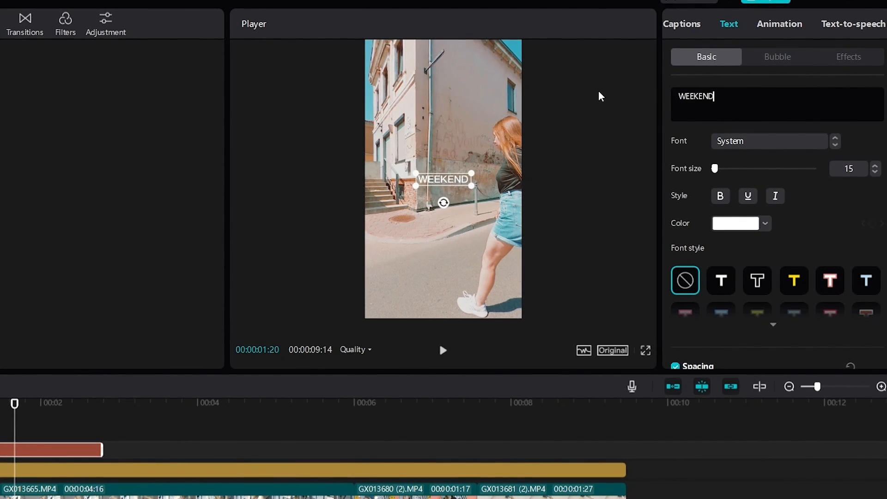
click(835, 145)
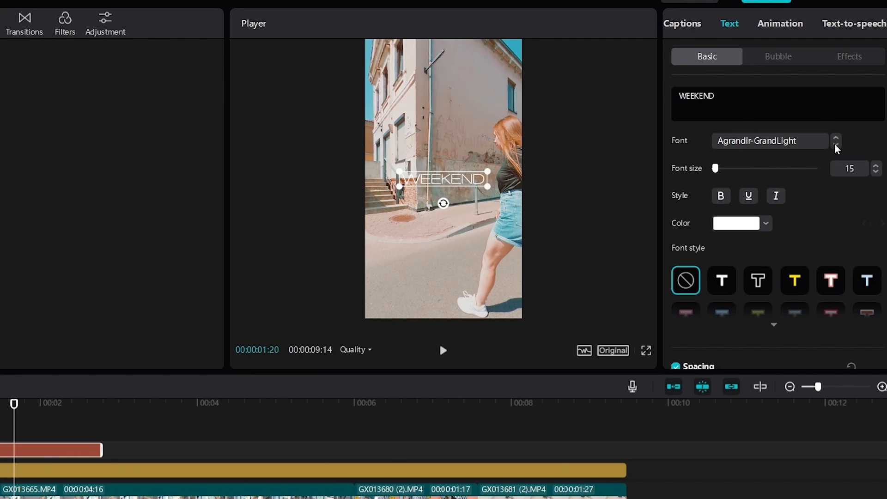
click(835, 139)
click(802, 145)
click(775, 297)
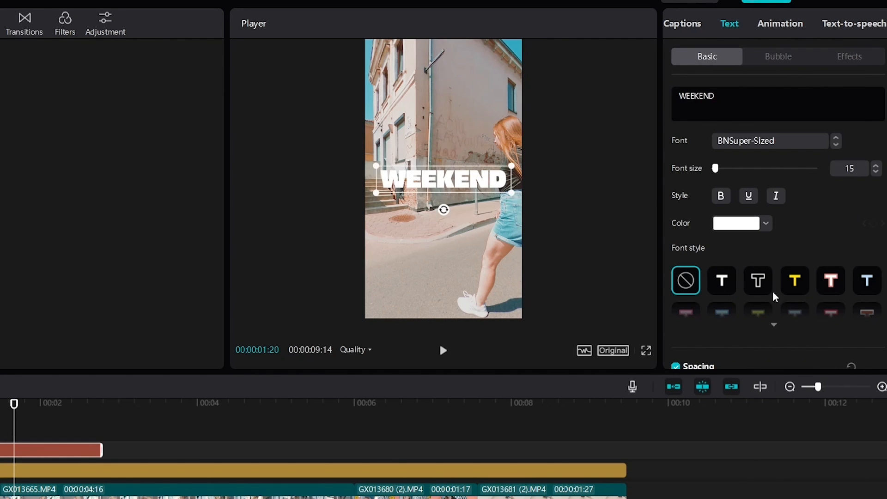
Try several preset font styles on the WEEKEND title and apply the yellow one with a black outline
click(795, 282)
click(754, 285)
click(721, 280)
click(795, 281)
Reduce the scale of the WEEKEND title slightly and view its blend and stroke settings
scroll(816, 234, down, 5)
scroll(813, 229, down, 3)
scroll(693, 222, up, 2)
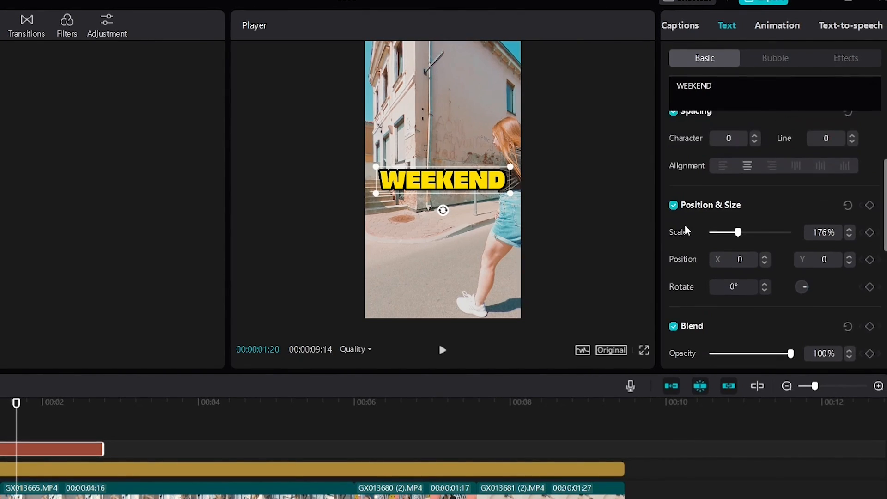
scroll(686, 230, up, 2)
drag(738, 284, 731, 285)
scroll(694, 257, down, 4)
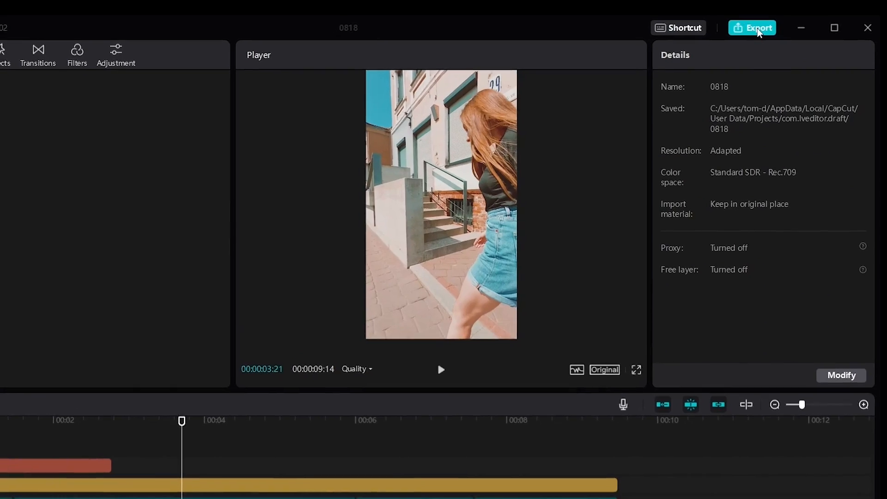
Open the export settings, title the work Weekend Gopro and set the resolution to 4K
click(760, 11)
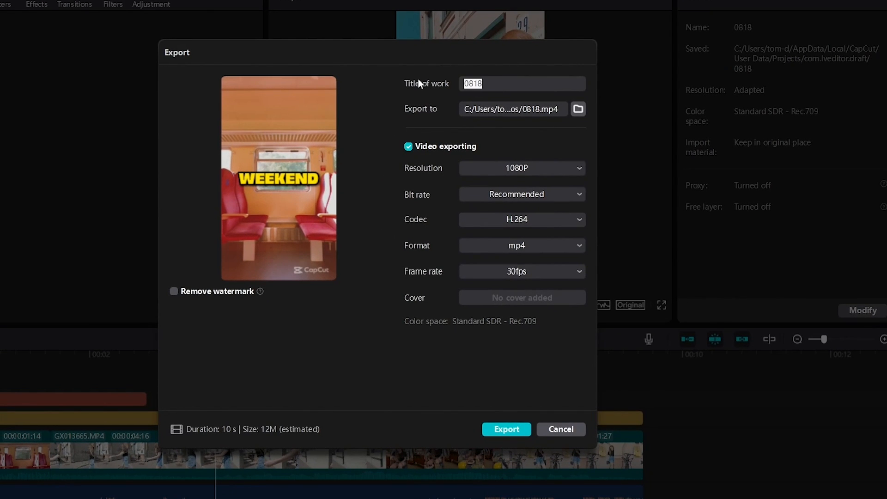
text(Weekend Gopro)
click(564, 173)
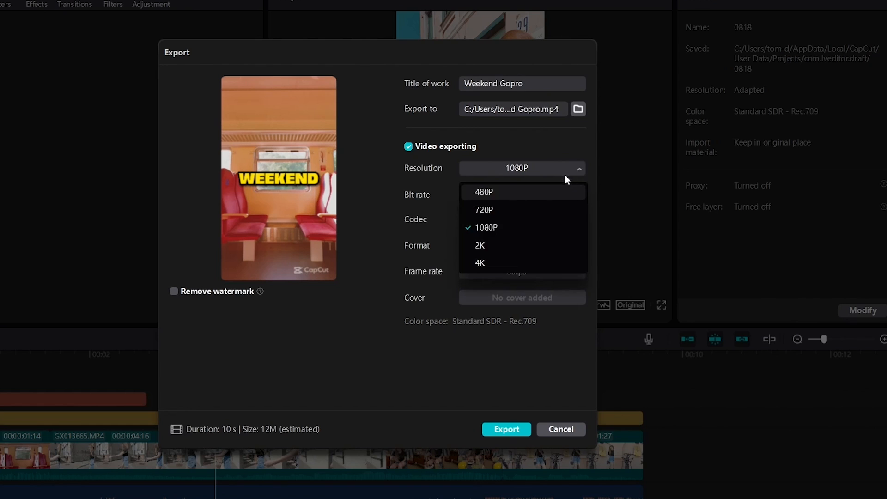
click(492, 262)
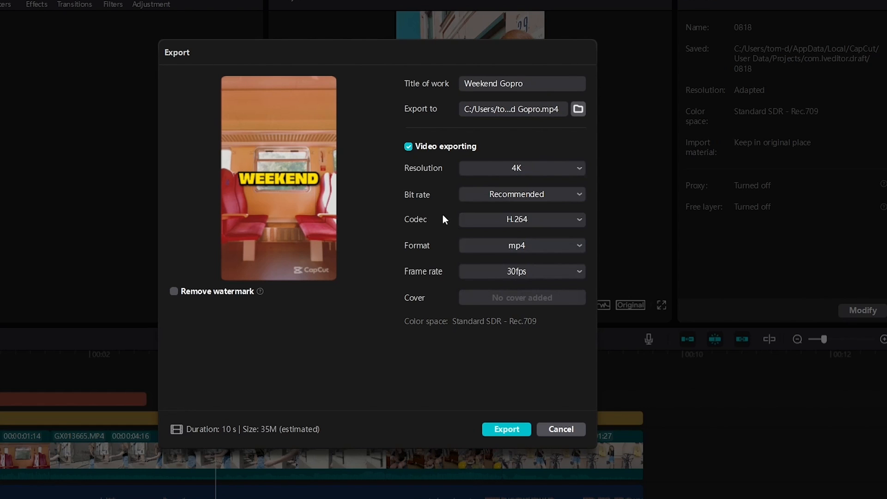
Set the export bit rate to Higher, keeping the H.264 codec and 30fps frame rate
click(480, 196)
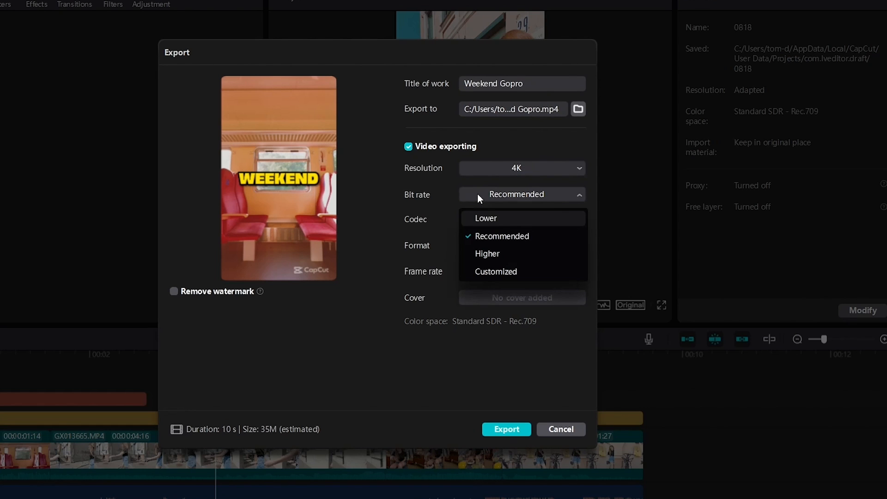
click(504, 253)
click(491, 222)
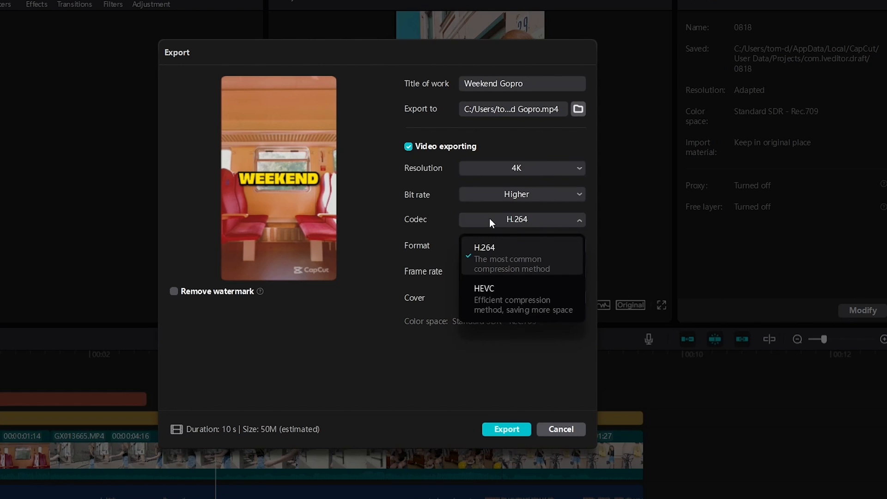
click(510, 253)
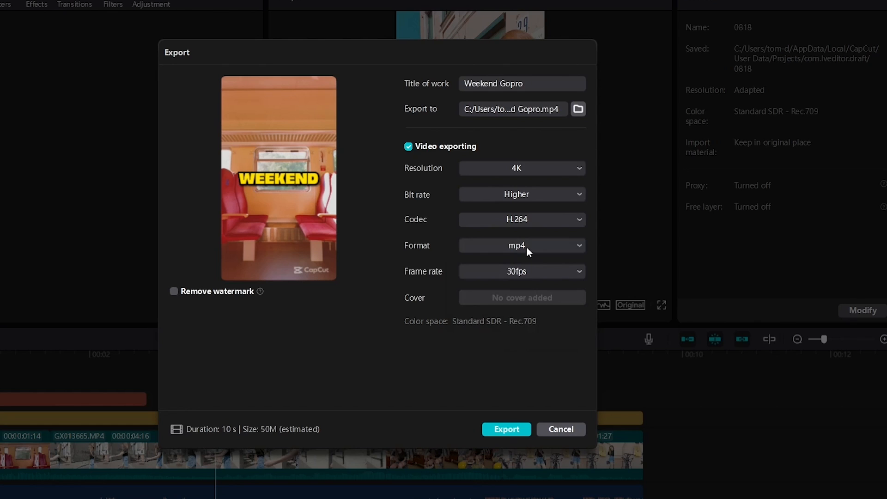
click(521, 273)
click(522, 273)
Enable watermark removal and export the video
mouse_move(262, 291)
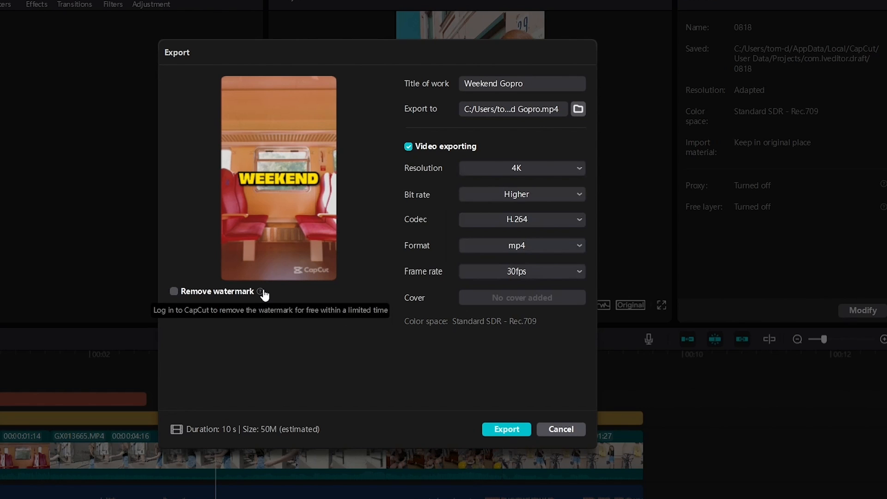
click(173, 291)
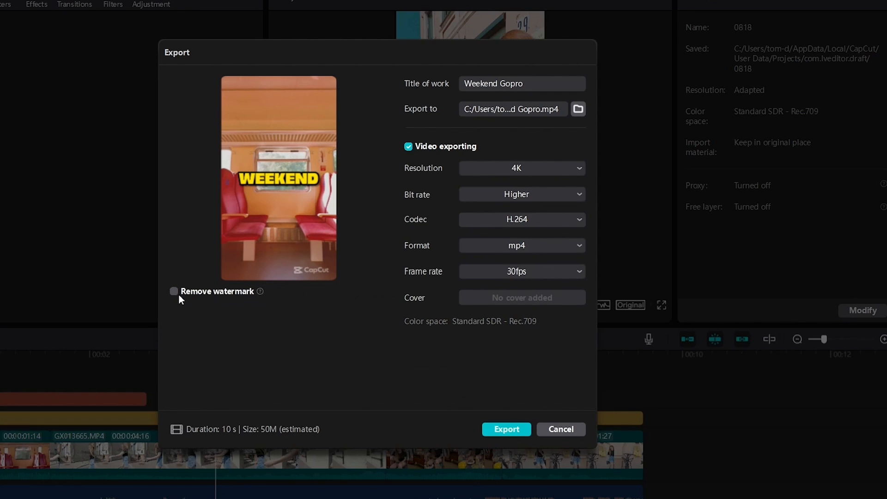
click(175, 292)
mouse_move(261, 292)
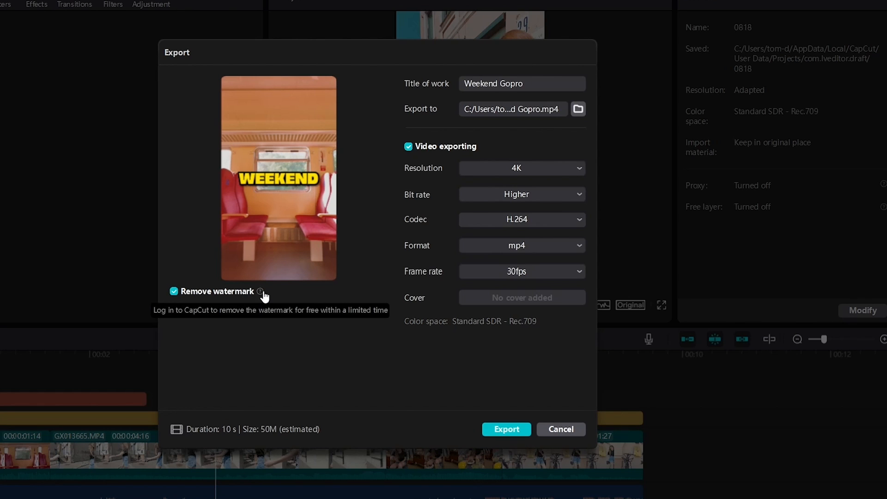
click(511, 429)
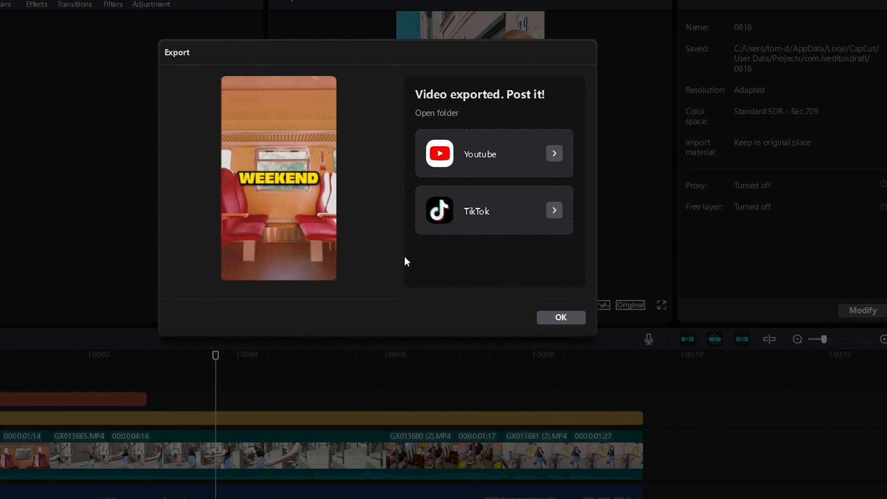